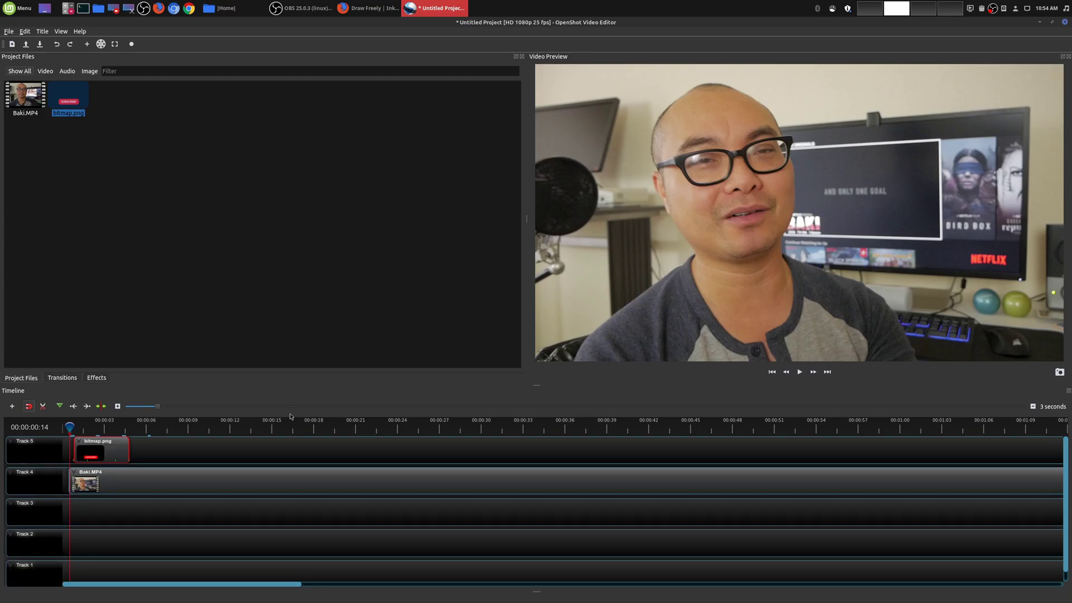
Step: Preview the SUBSCRIBE overlay, rewind near the start, and briefly check the Inkscape website in the browser
key("space")
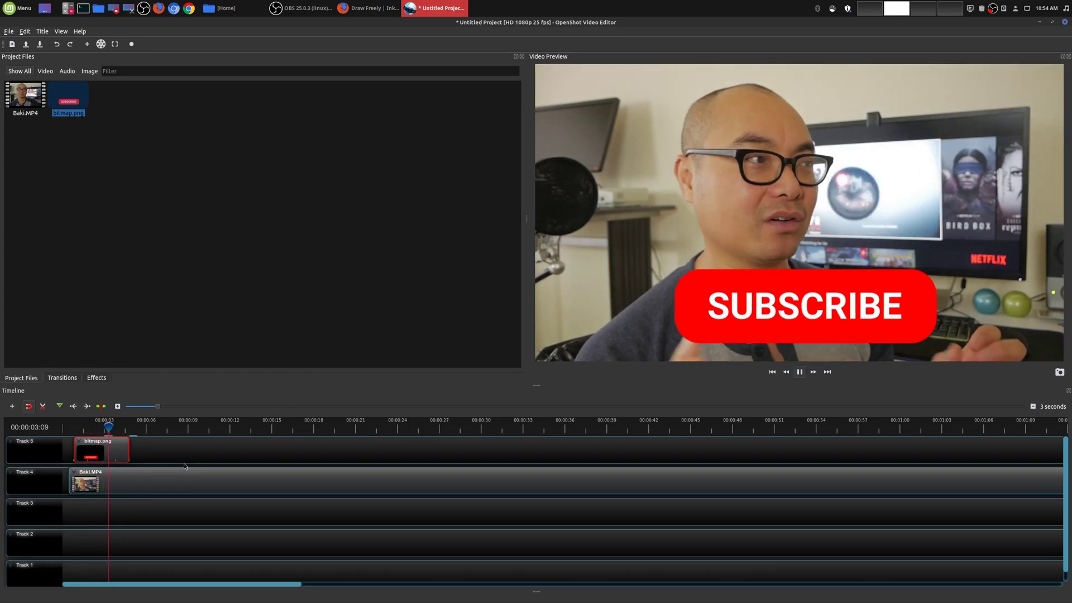
key("space")
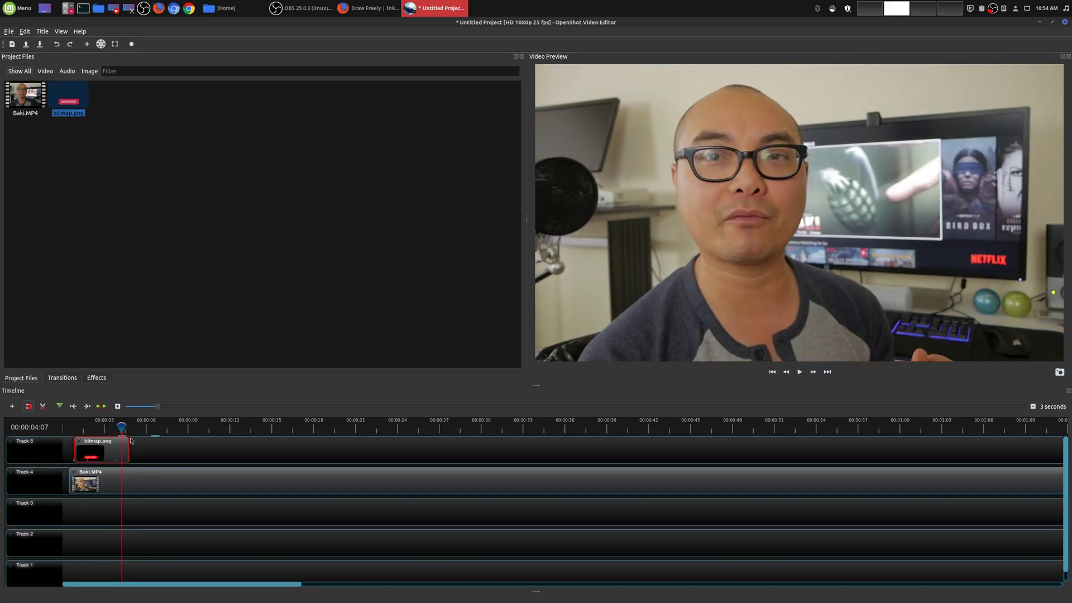
left_click_drag(124, 428, 69, 428)
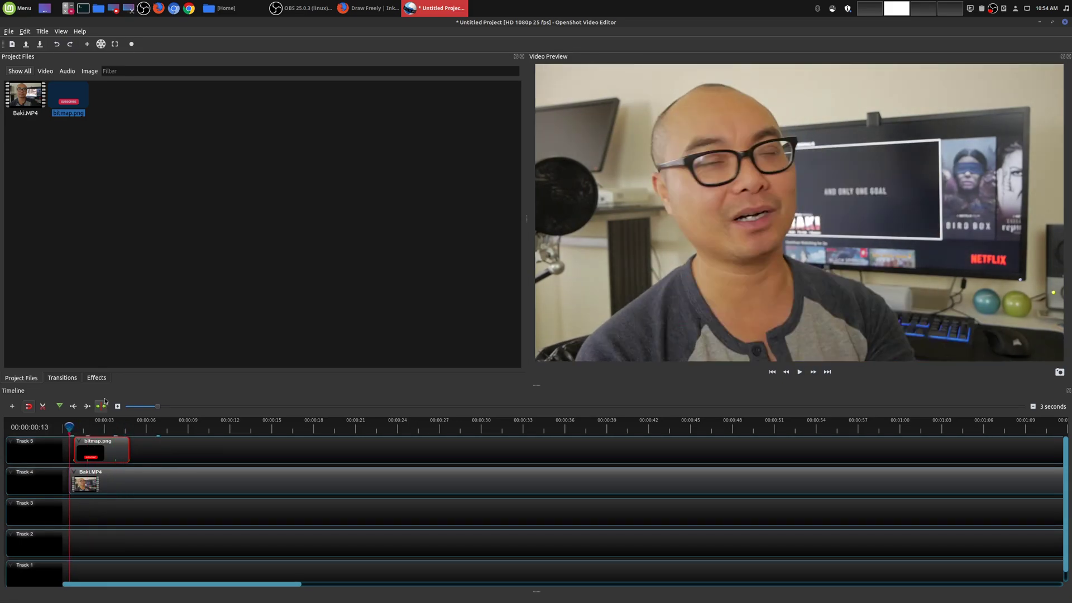
left_click(369, 7)
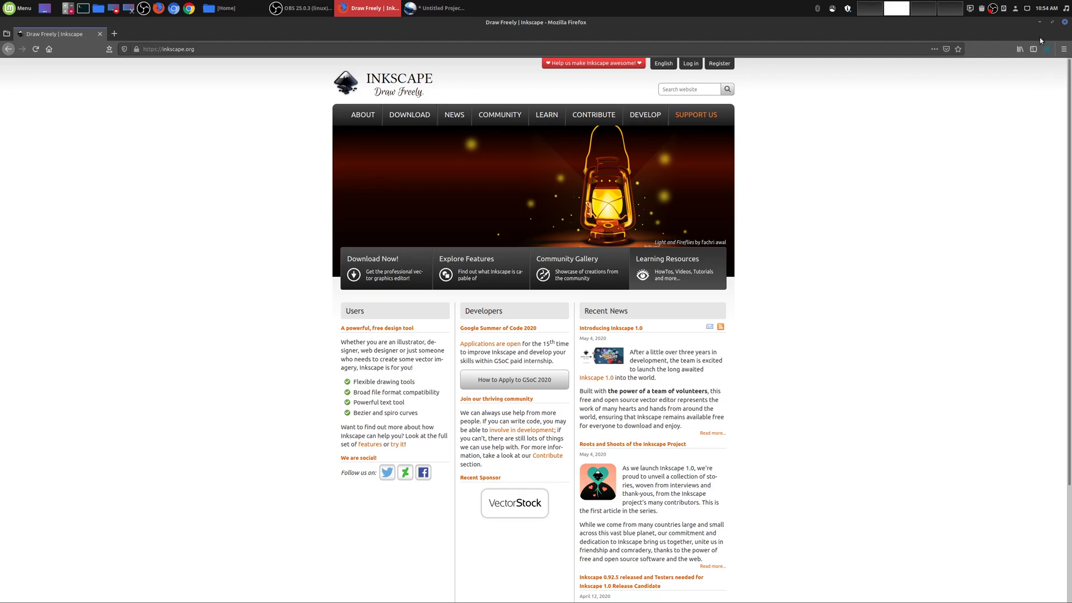
left_click(1039, 23)
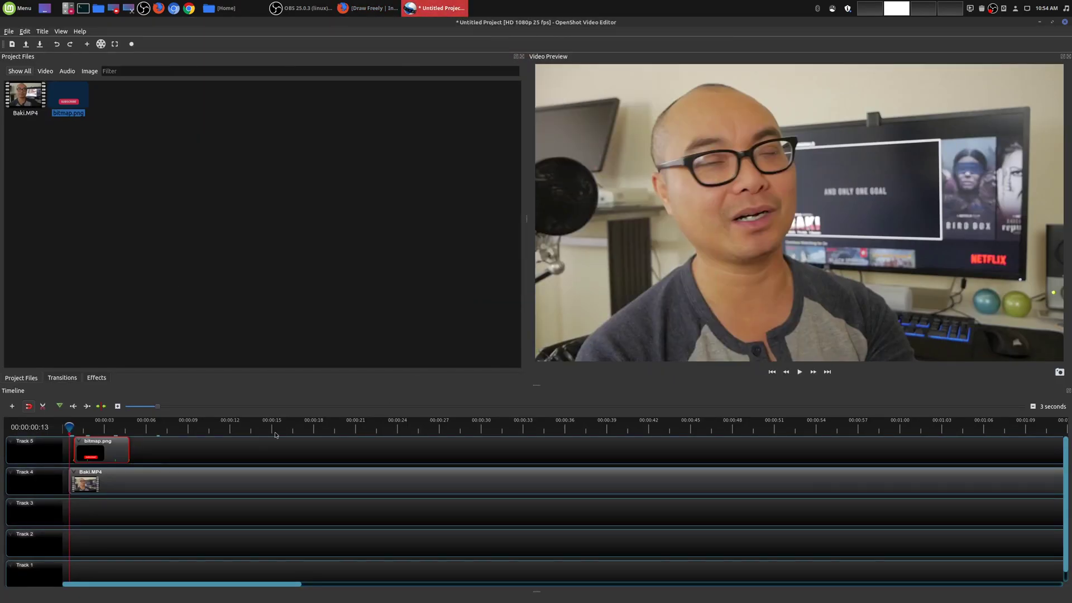
Step: Delete bitmap.png from Track 5 and begin a new title using the Bar 3 template
key("Delete")
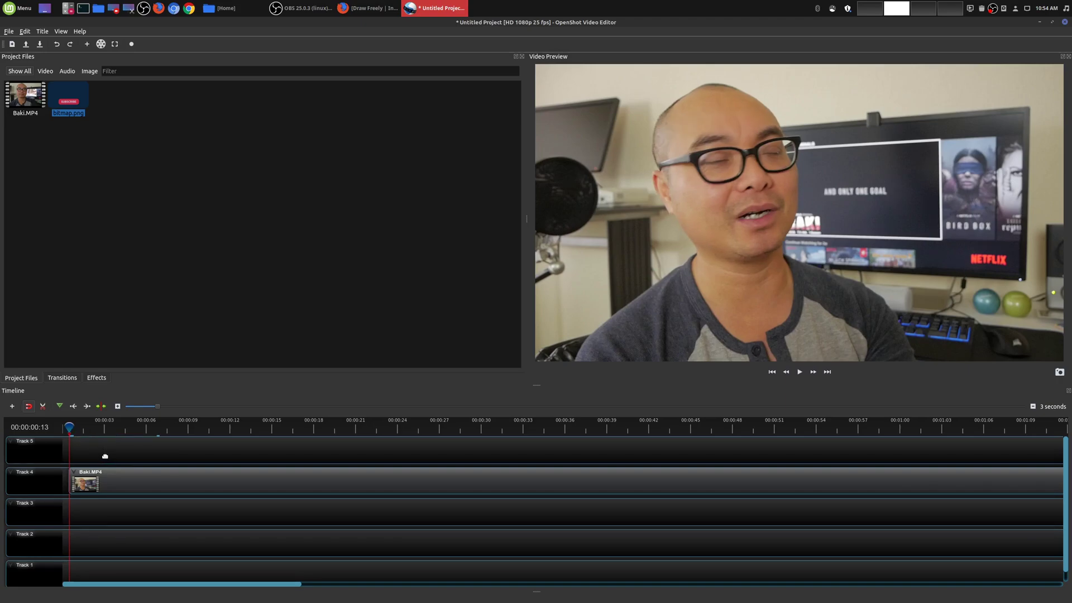
left_click(42, 35)
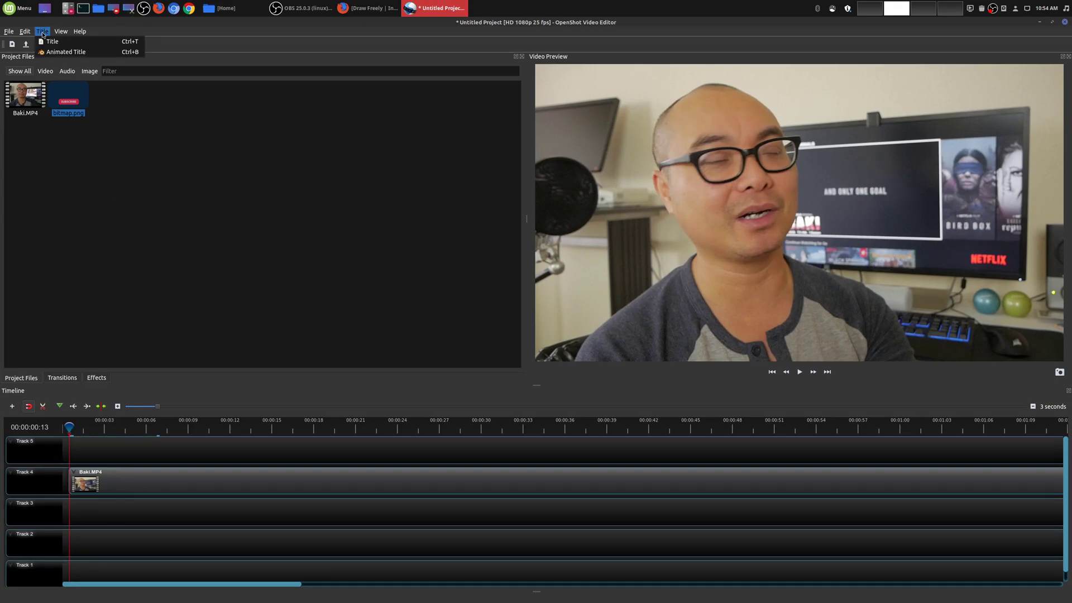
left_click(53, 42)
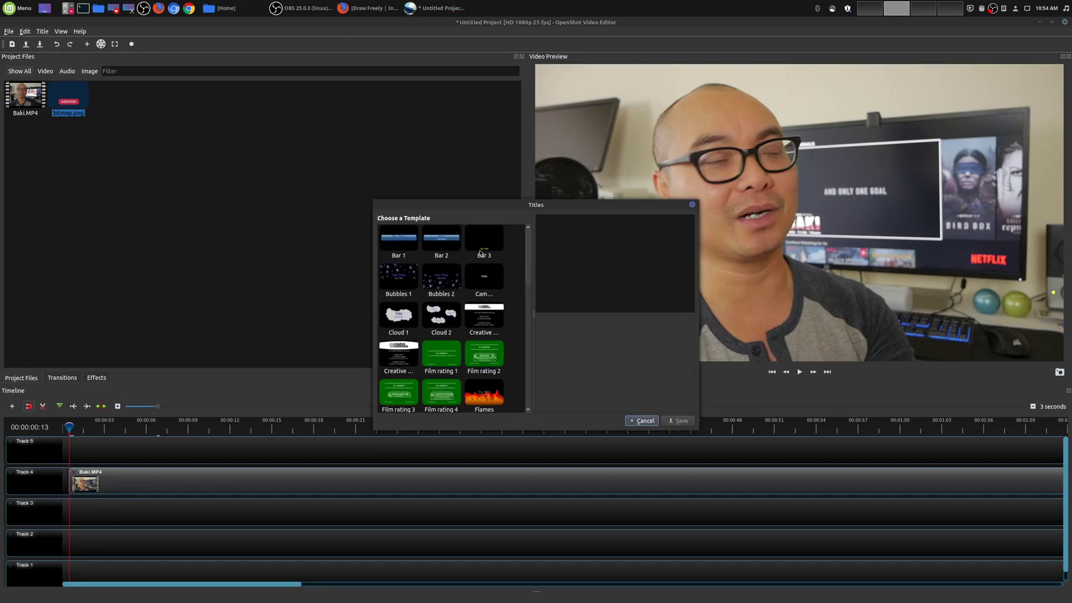
left_click(480, 252)
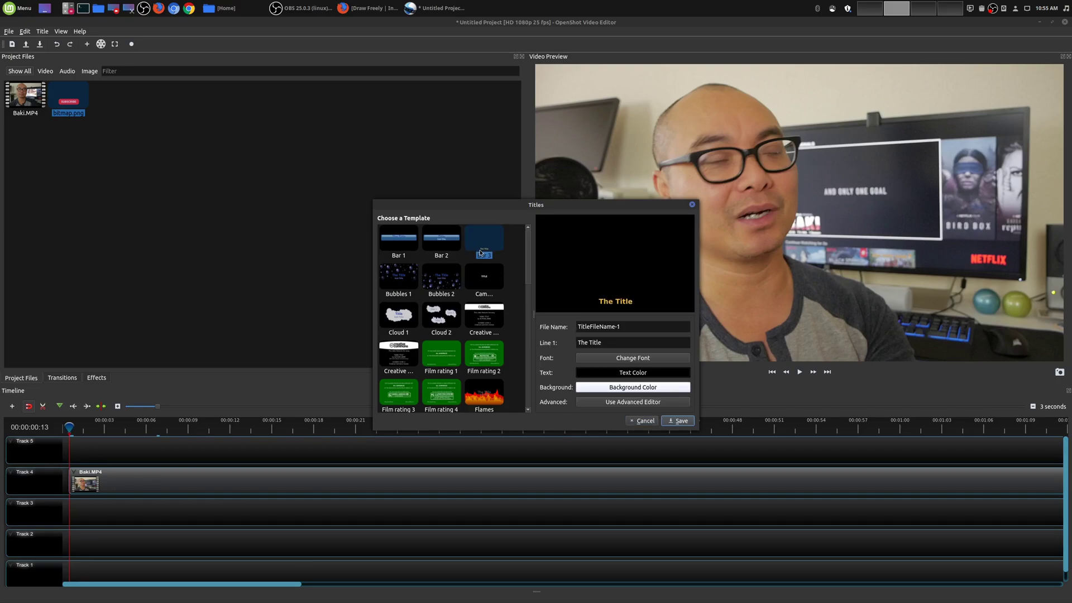
left_click(620, 403)
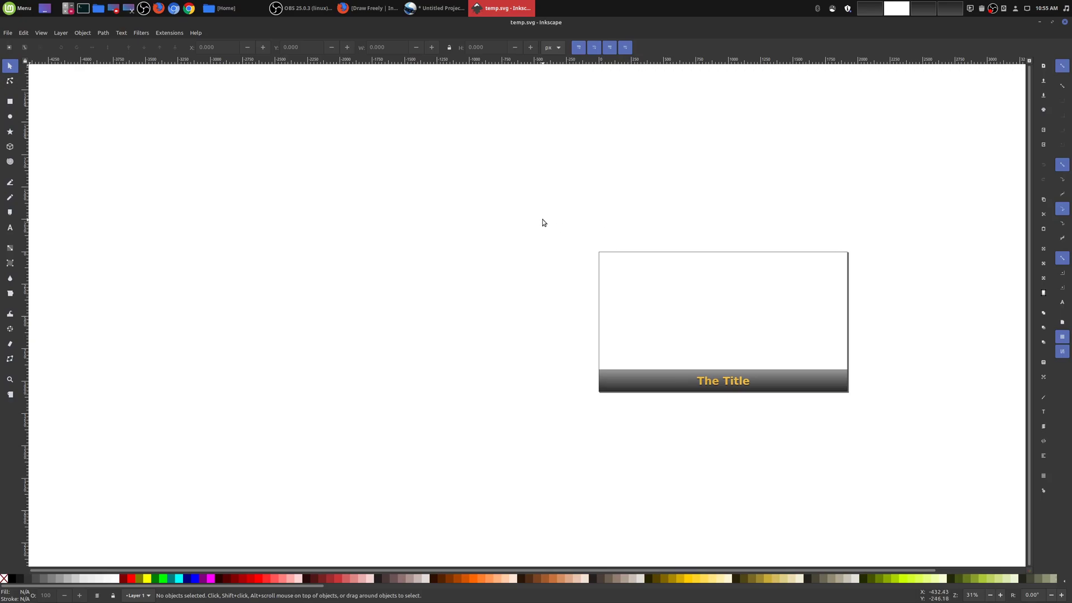
left_click_drag(541, 219, 929, 449)
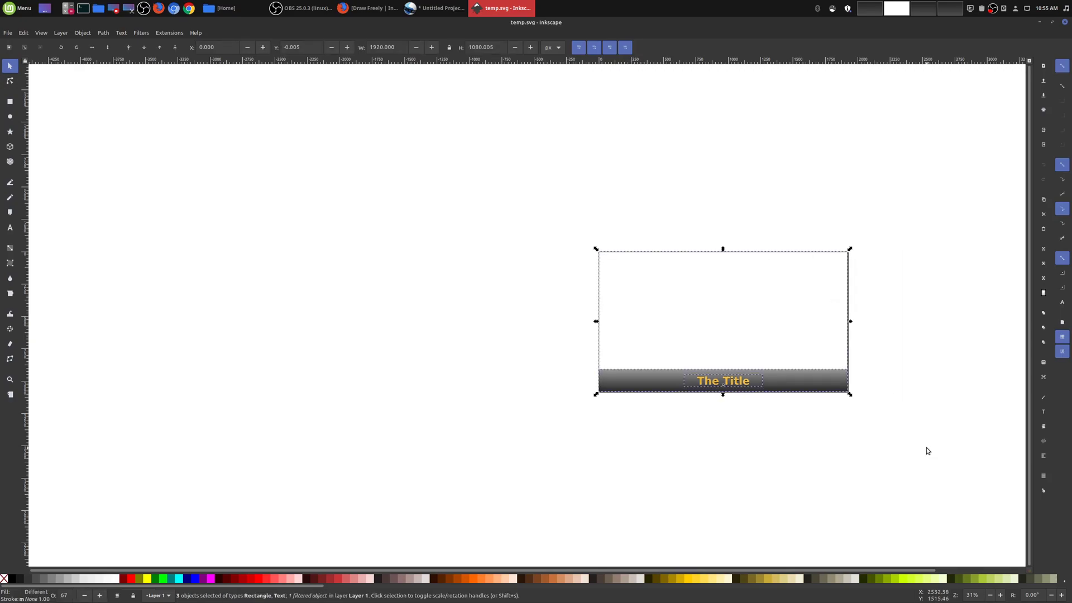
left_click(1065, 22)
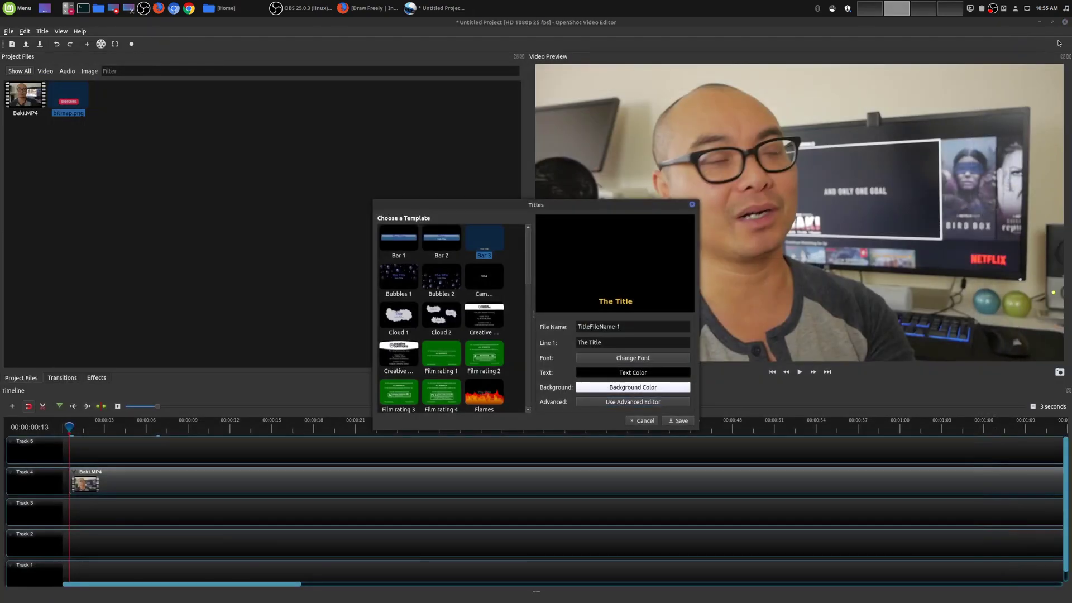
Step: Dismiss the Titles dialog unsaved and launch Inkscape from the Graphics applications menu
left_click(693, 205)
left_click(18, 8)
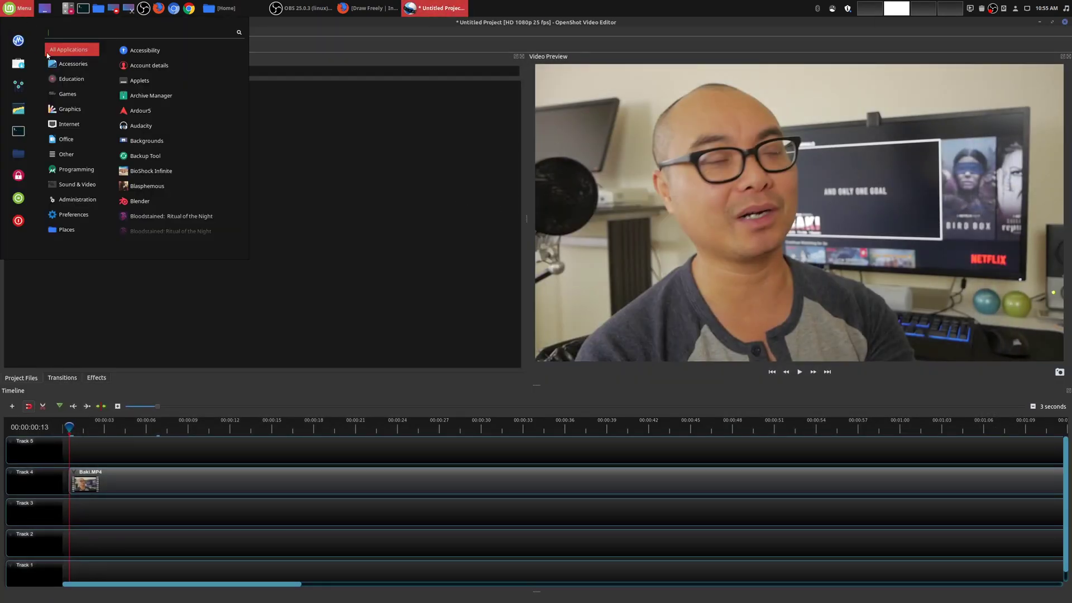
mouse_move(70, 109)
left_click(158, 125)
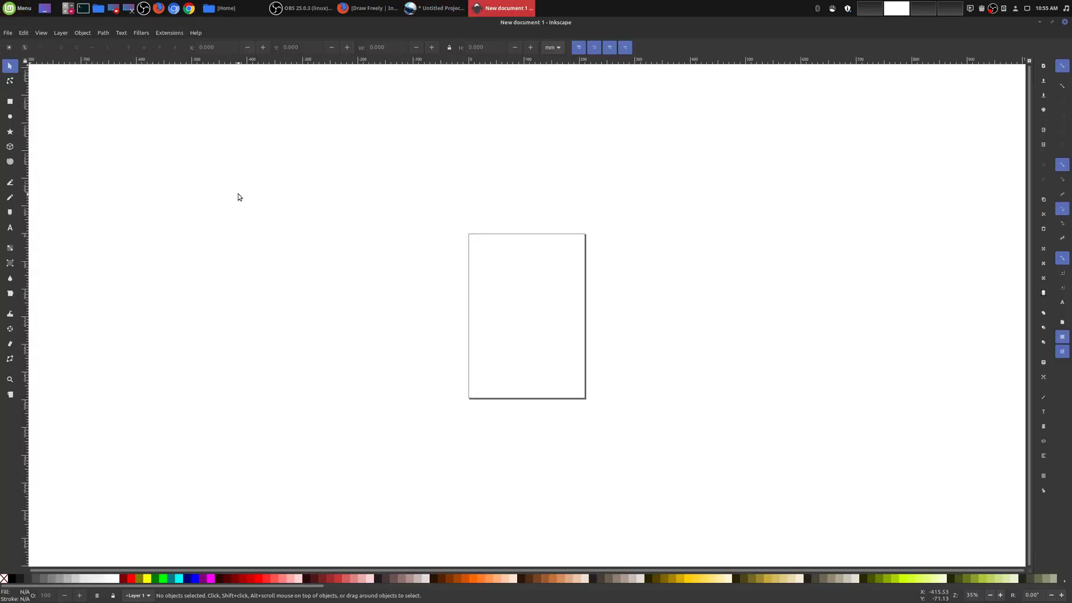
Step: In Document Properties, set the page units to px with width 1920 and height 1080
left_click(7, 33)
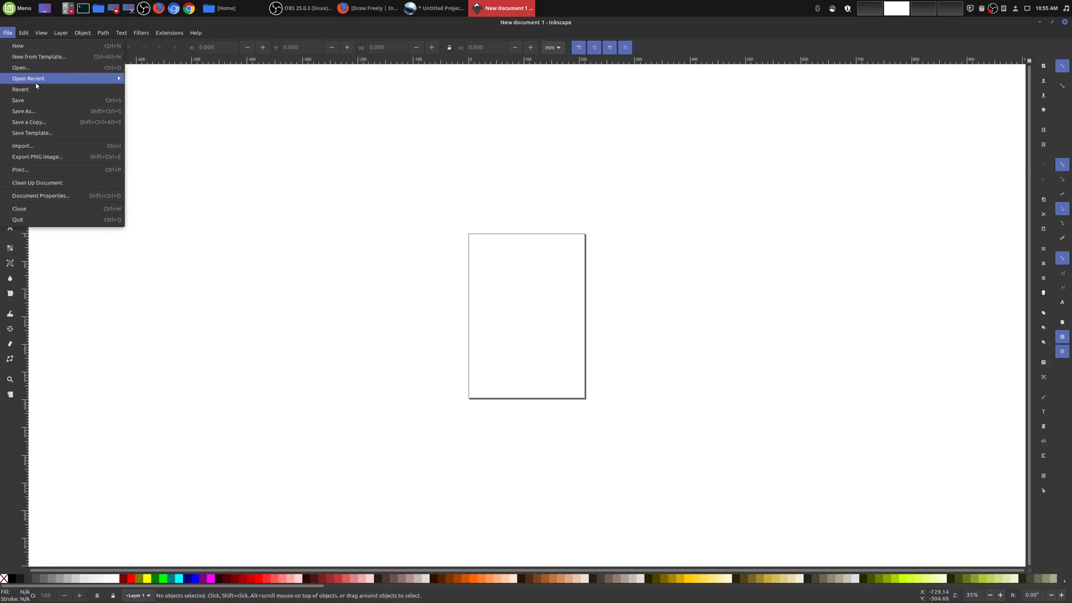
left_click(52, 195)
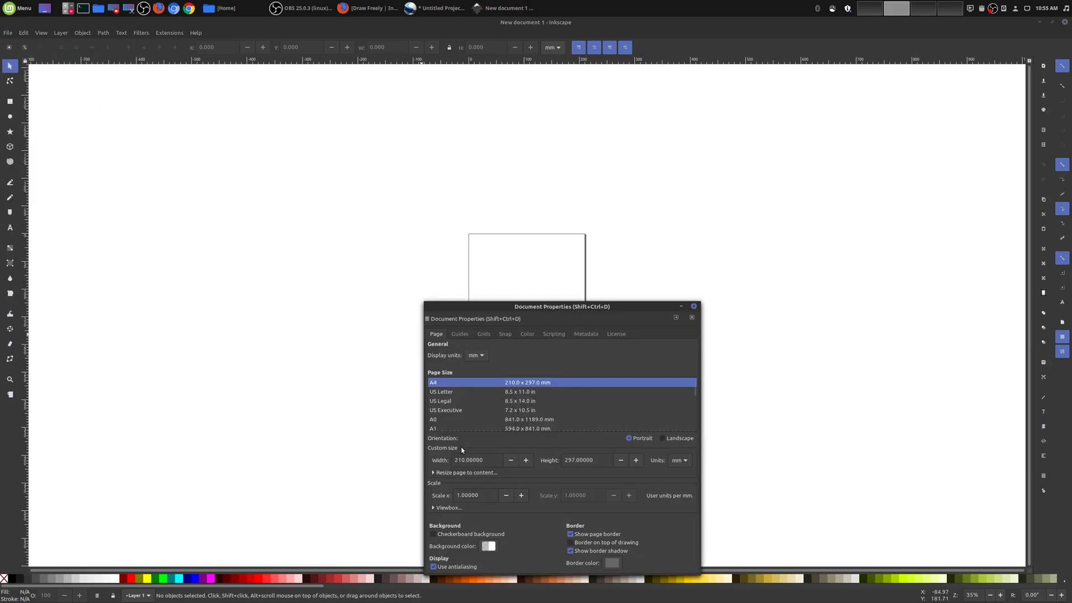
left_click(676, 463)
left_click(682, 503)
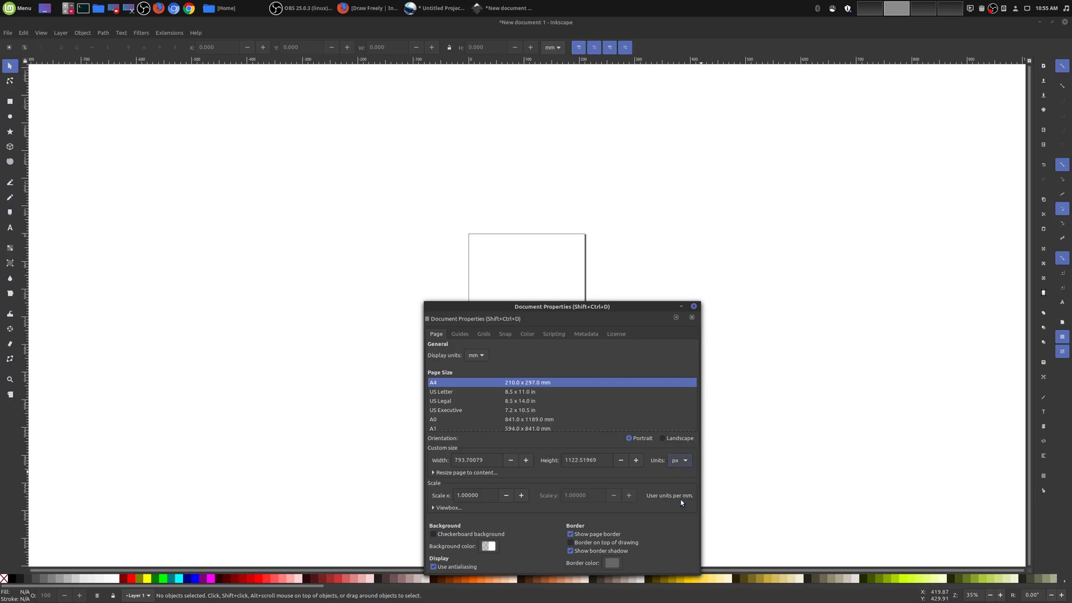
triple_click(473, 459)
type("1920")
triple_click(573, 460)
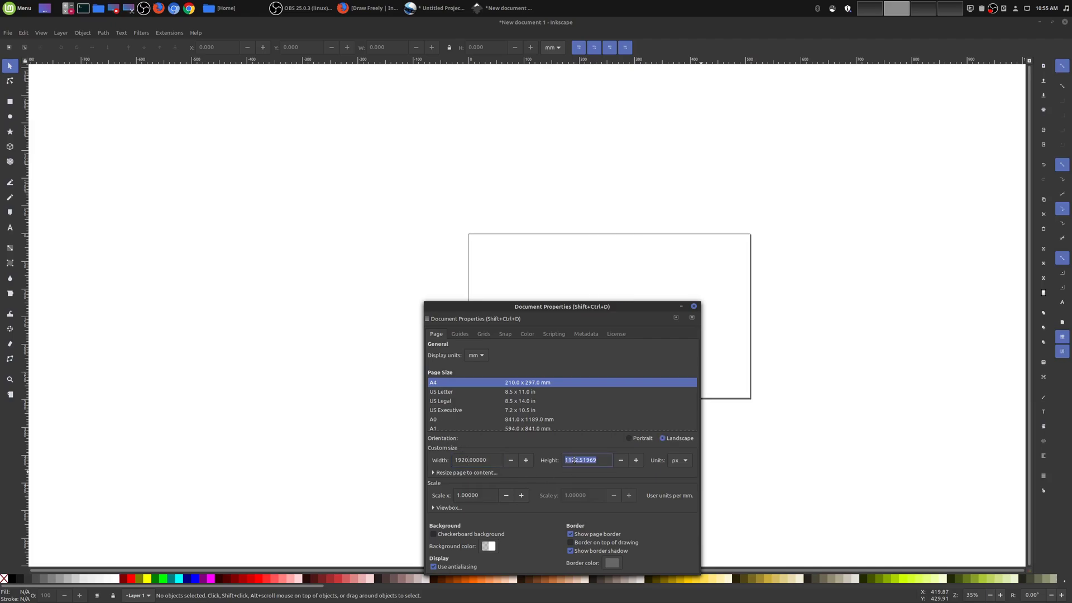
type("1080")
left_click(694, 306)
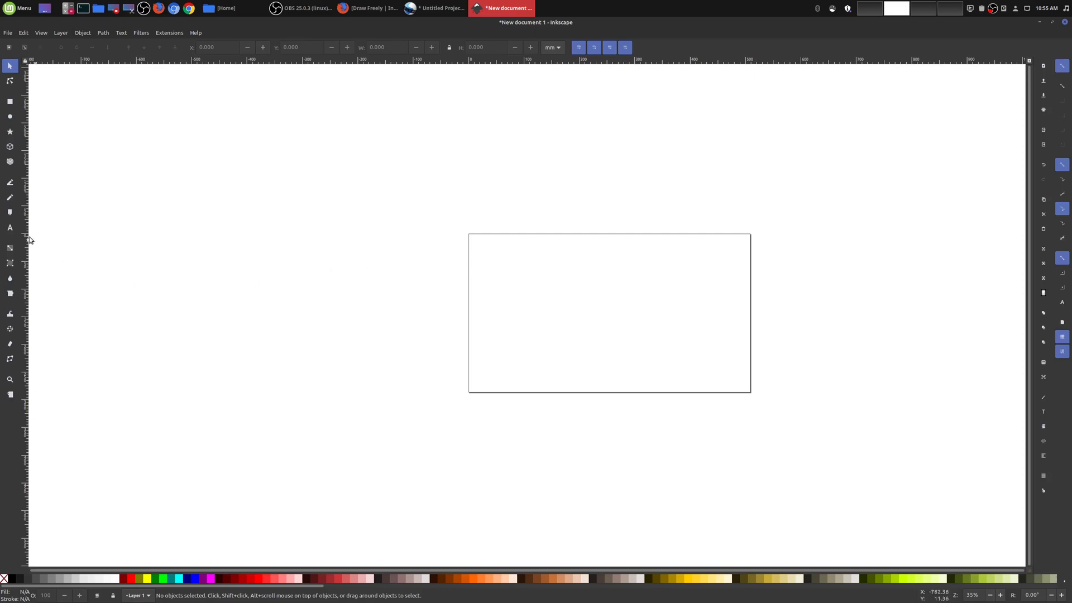
Step: Type SUBSCRIBE in the page's lower left, styled Bold at 100 pt
left_click(10, 229)
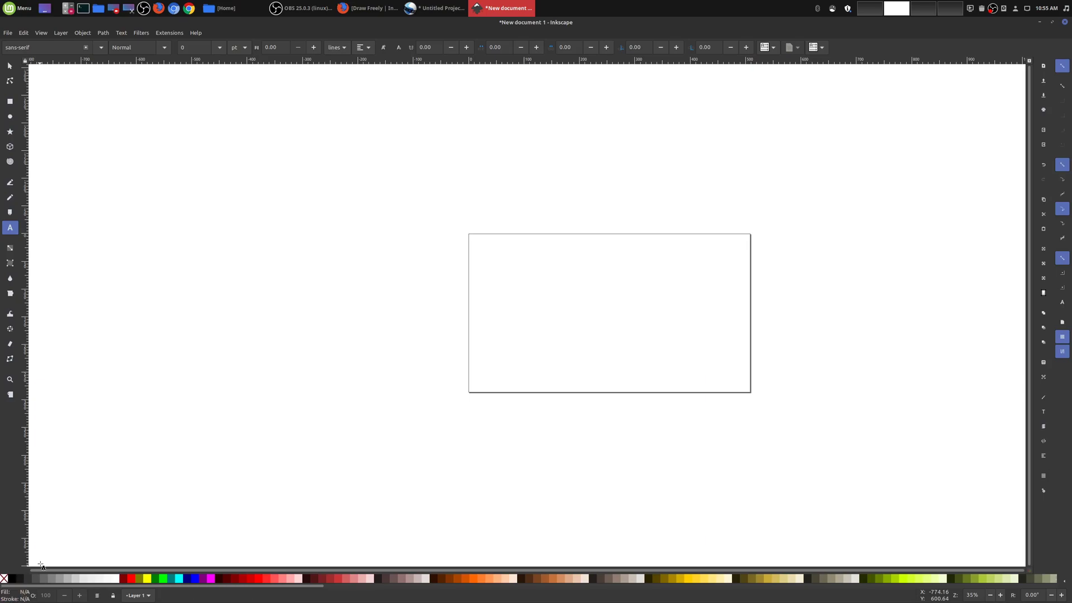
left_click(518, 339)
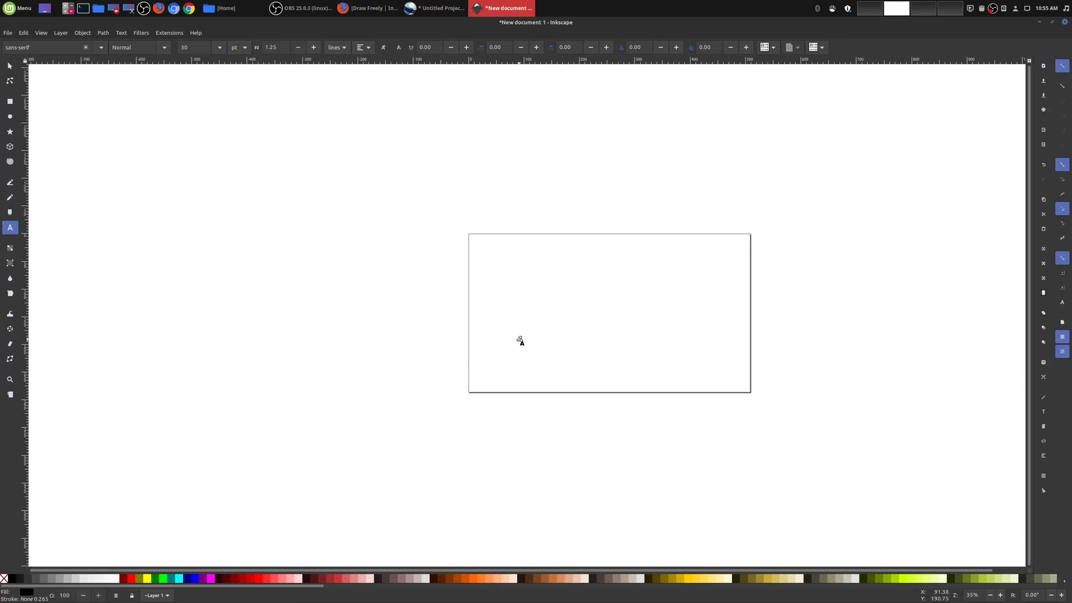
type("SUBSCRIBE")
left_click(164, 48)
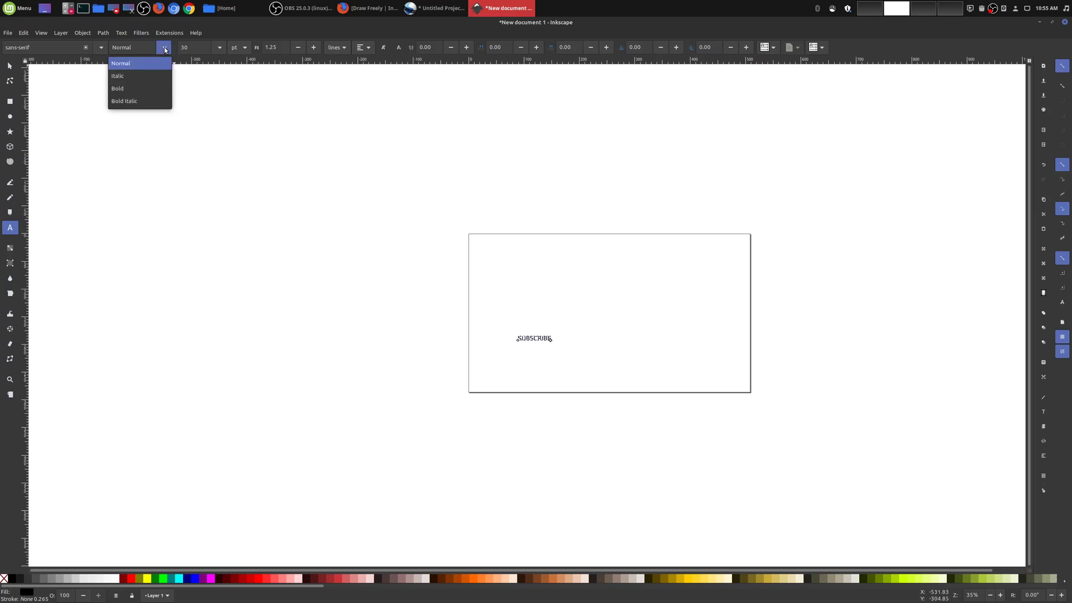
left_click(139, 89)
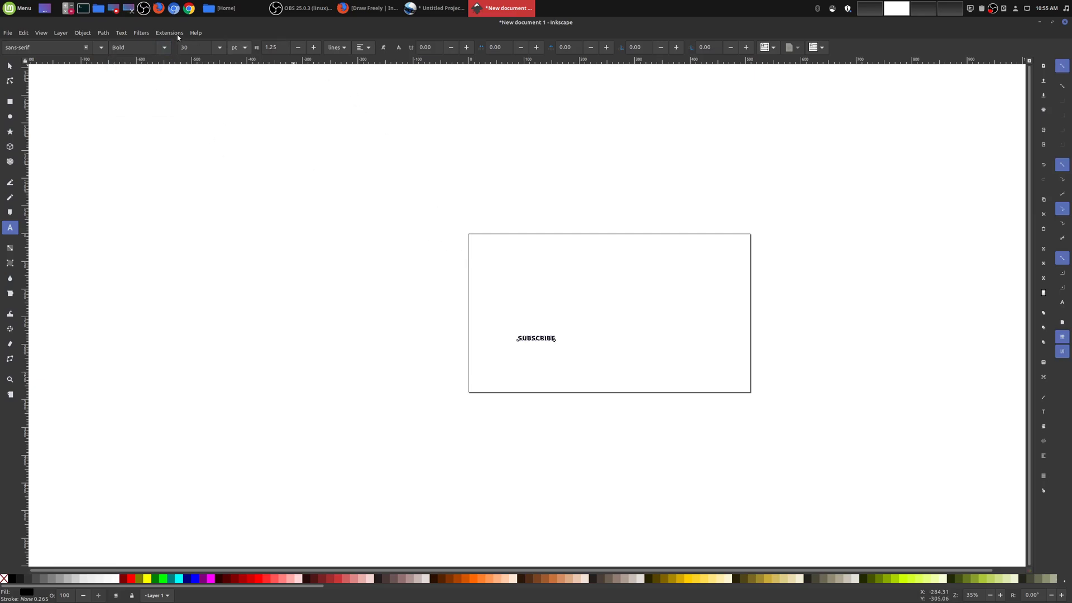
double_click(192, 46)
type("100")
key("Return")
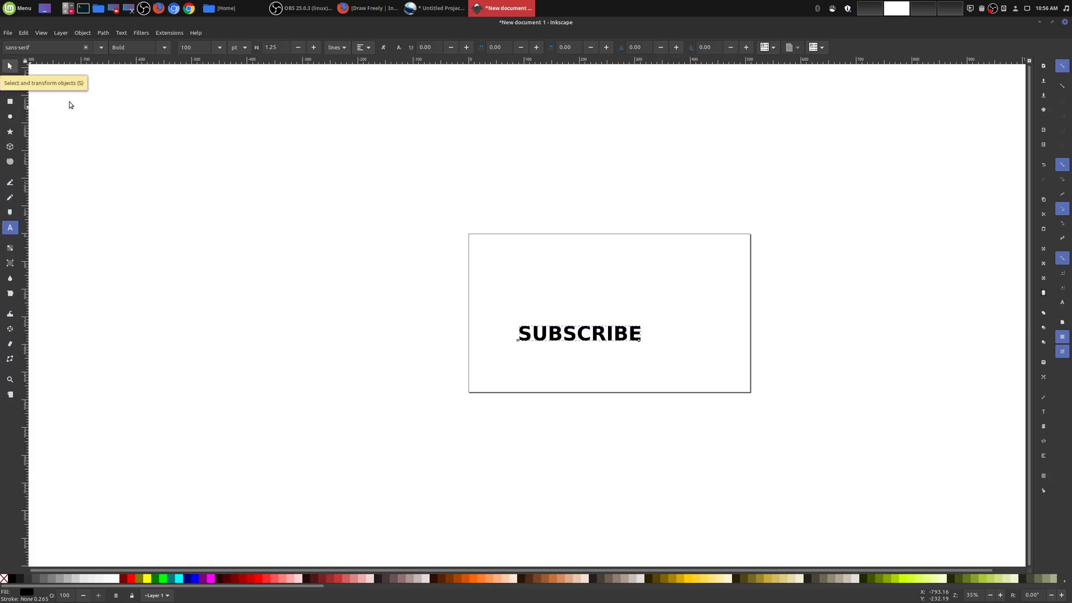
Step: Draw a red-filled rectangle in the upper page area with Rx corner radius 25
left_click(10, 67)
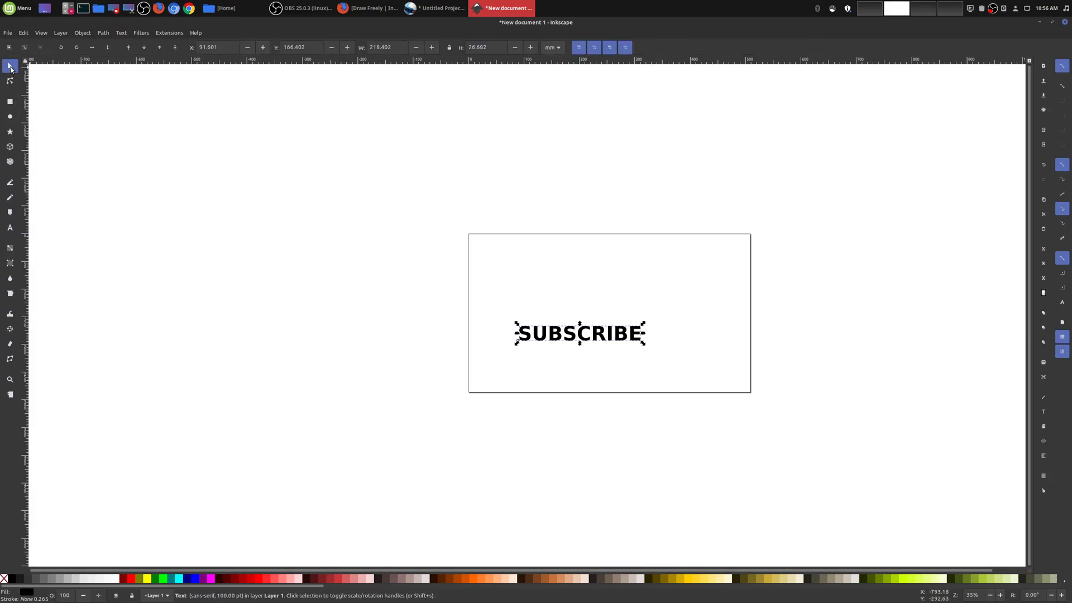
left_click(489, 264)
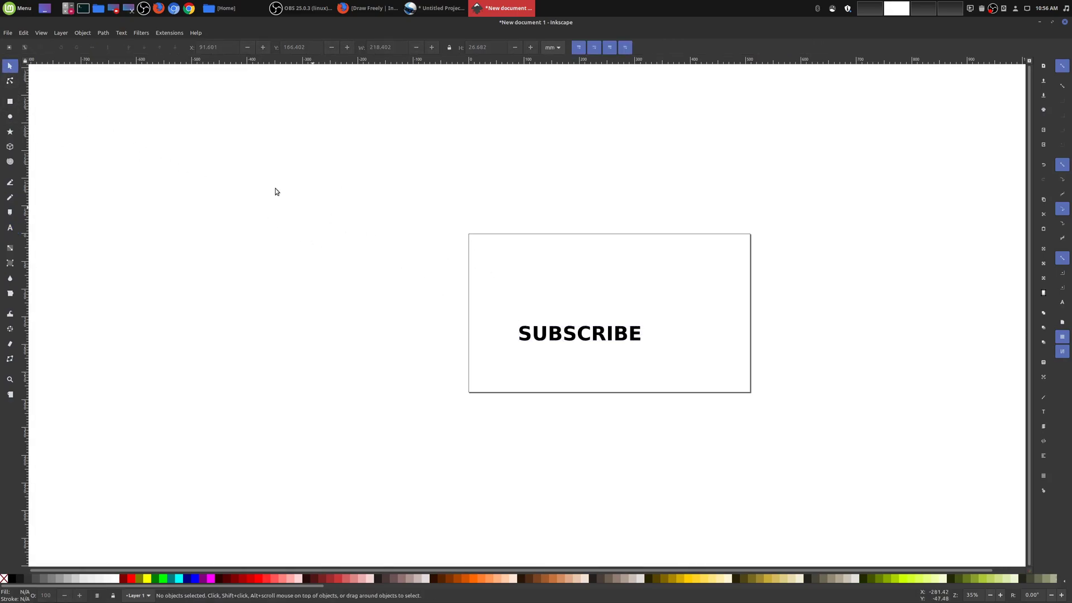
left_click(9, 105)
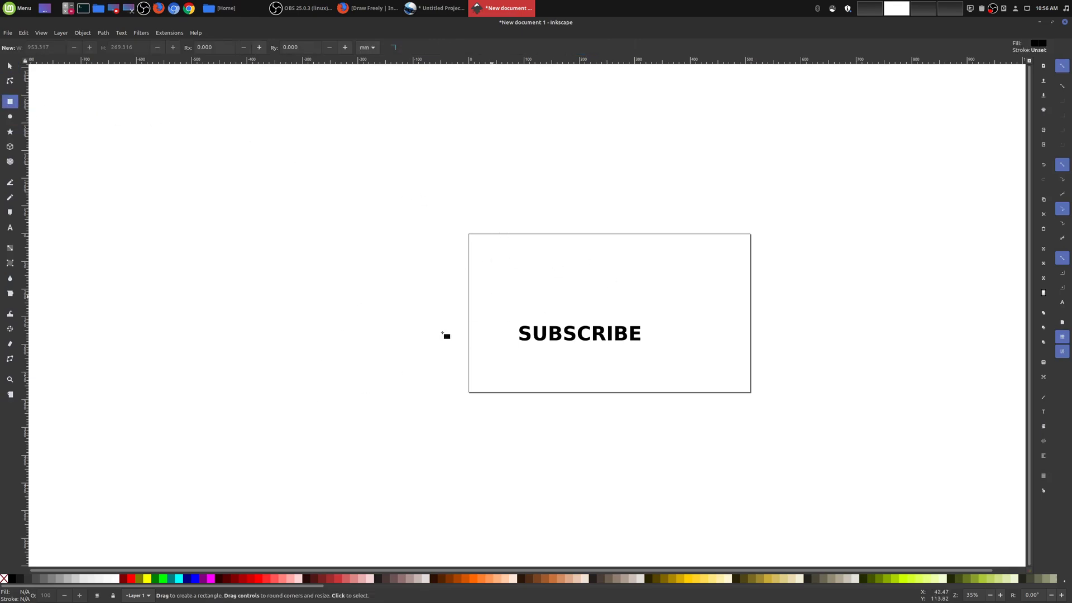
left_click(130, 579)
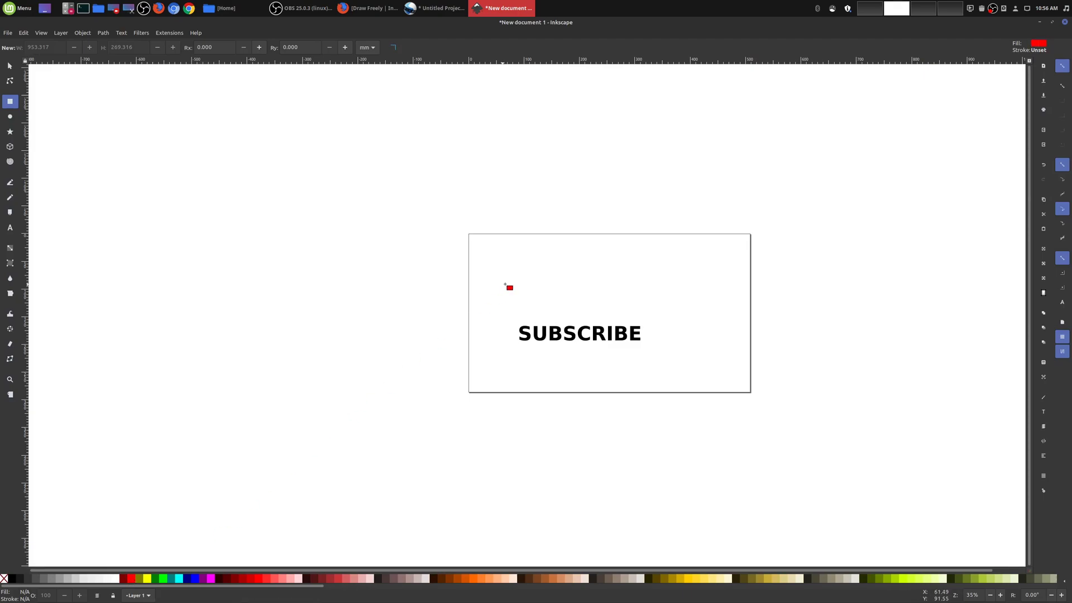
left_click_drag(498, 244, 634, 280)
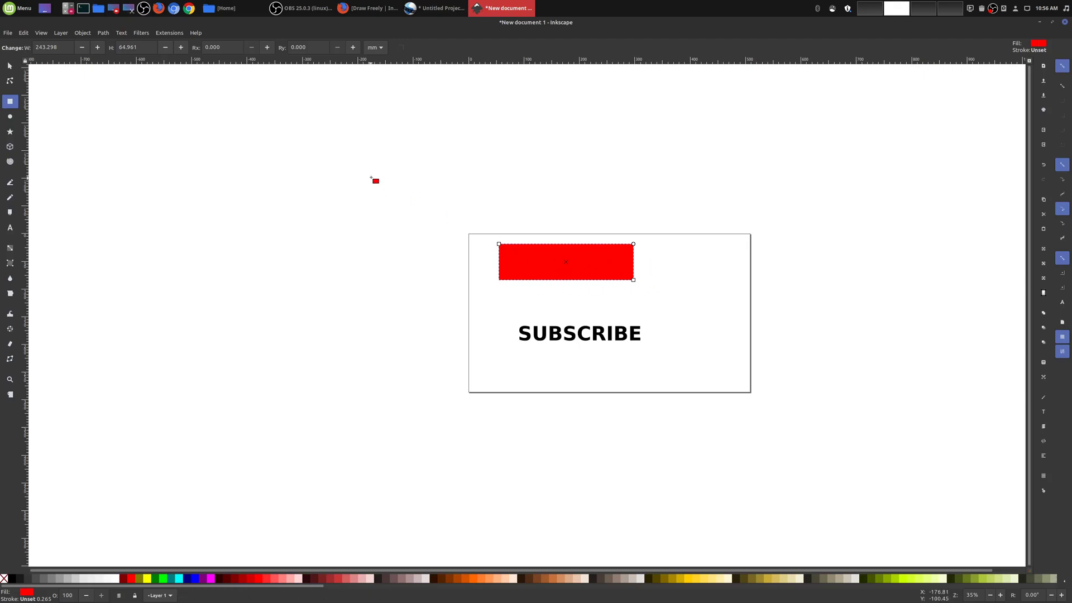
left_click(208, 48)
type("25")
key("Return")
Step: Move SUBSCRIBE onto the red rectangle, raise it to the front, and colour it white
left_click(10, 66)
left_click_drag(563, 333, 552, 262)
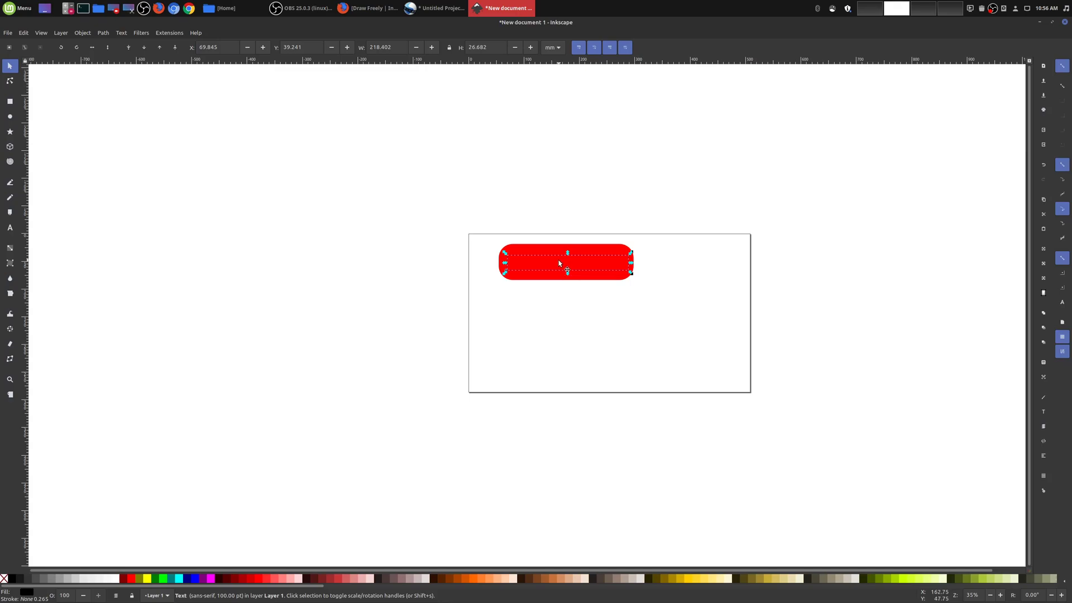
left_click(159, 49)
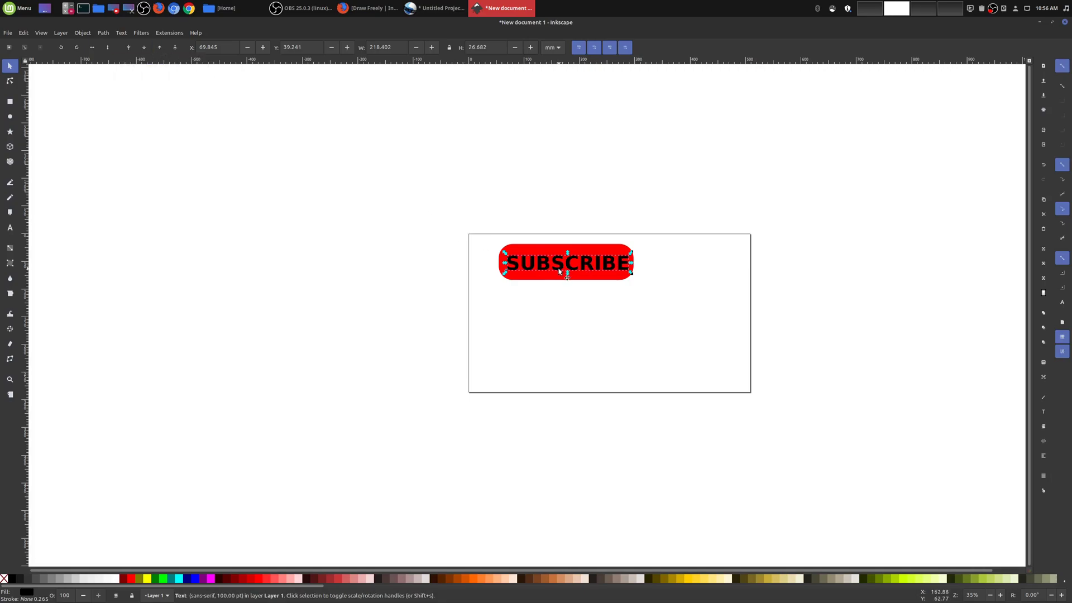
left_click(114, 581)
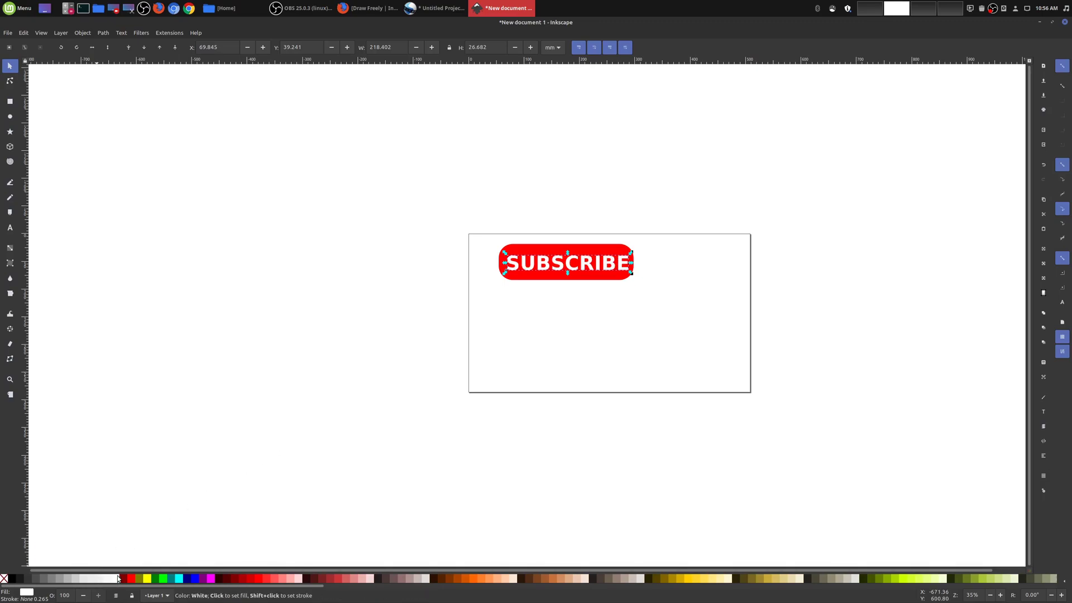
left_click(528, 357)
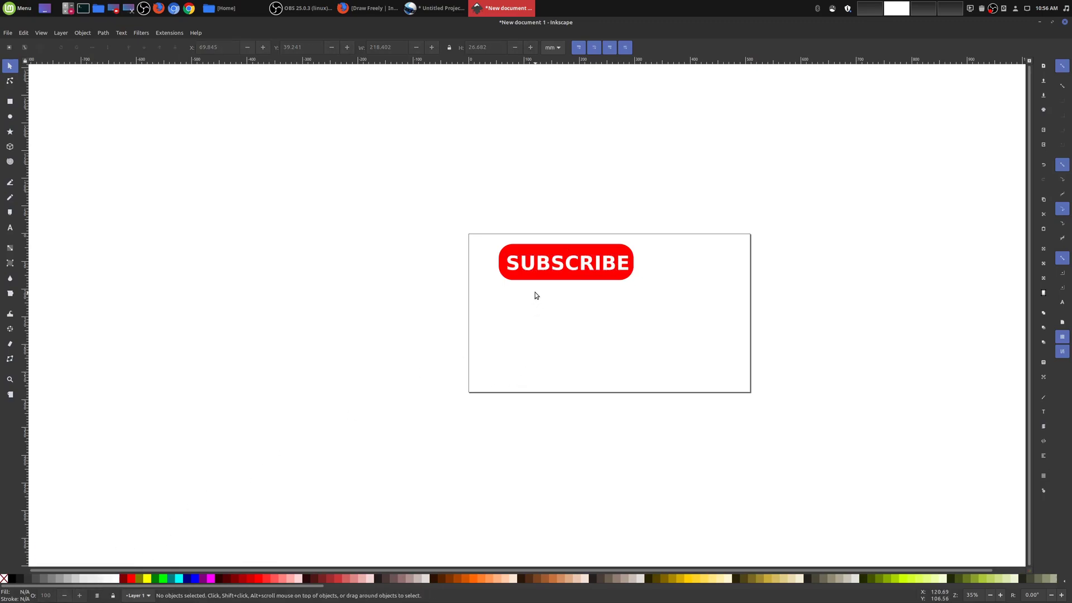
Step: Select the SUBSCRIBE text and red rectangle together and group them
left_click_drag(559, 270, 557, 267)
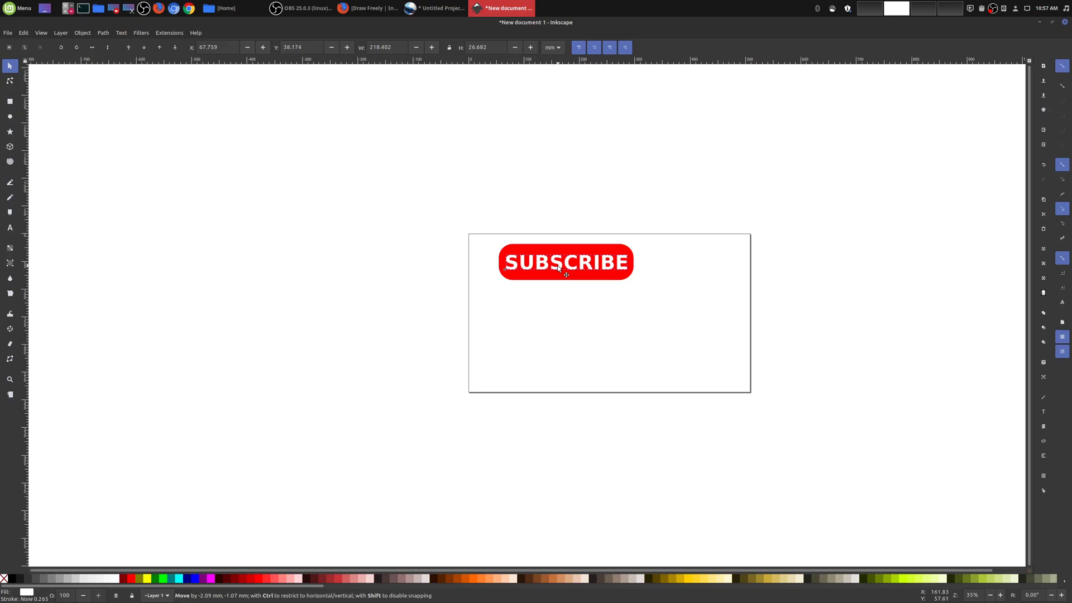
left_click(567, 293)
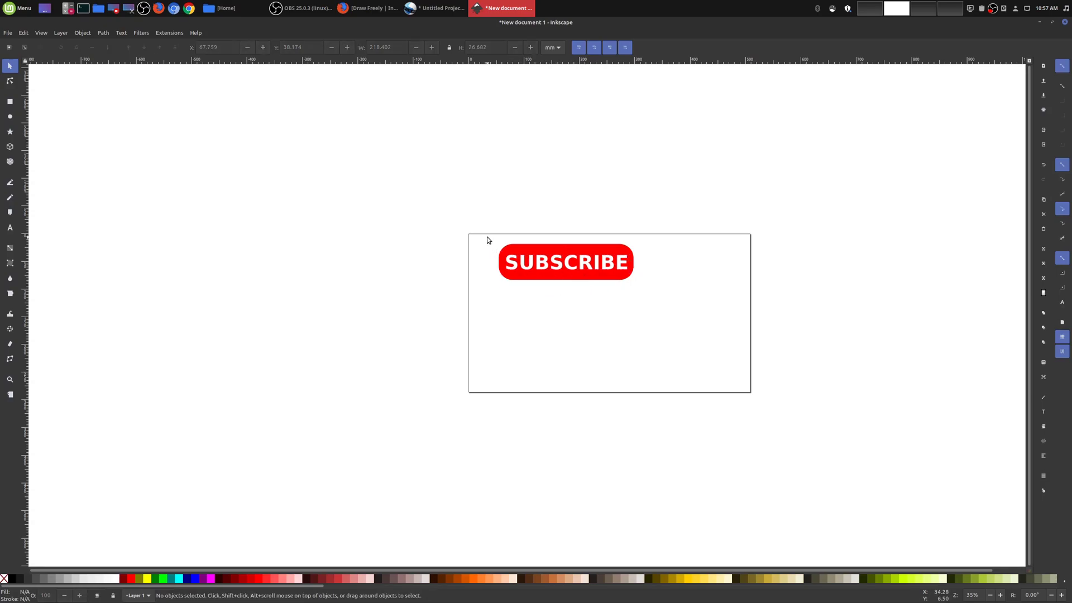
left_click_drag(488, 240, 652, 289)
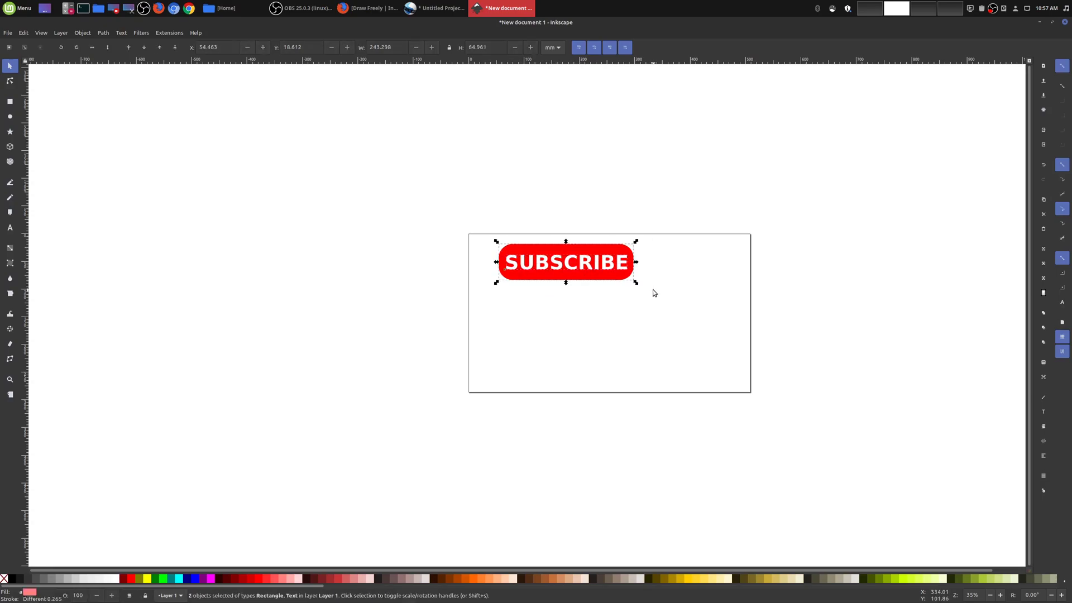
right_click(604, 276)
left_click(648, 485)
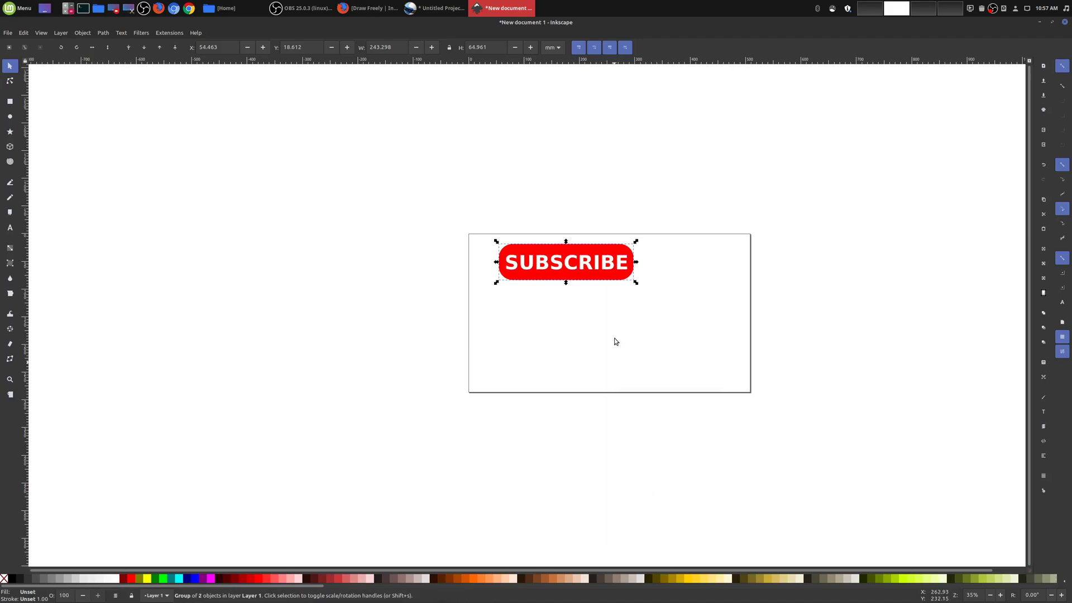
Step: Move the button group to the page's bottom centre and shrink it to about 190.7 × 46.5 mm
left_click_drag(588, 267, 635, 373)
left_click_drag(680, 342, 629, 374)
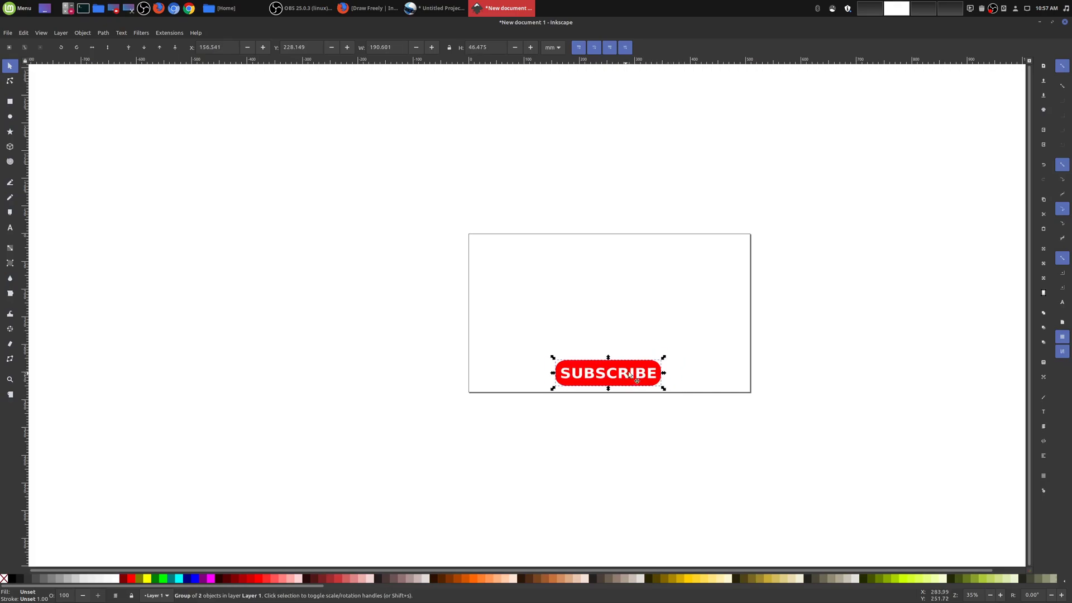
left_click(623, 309)
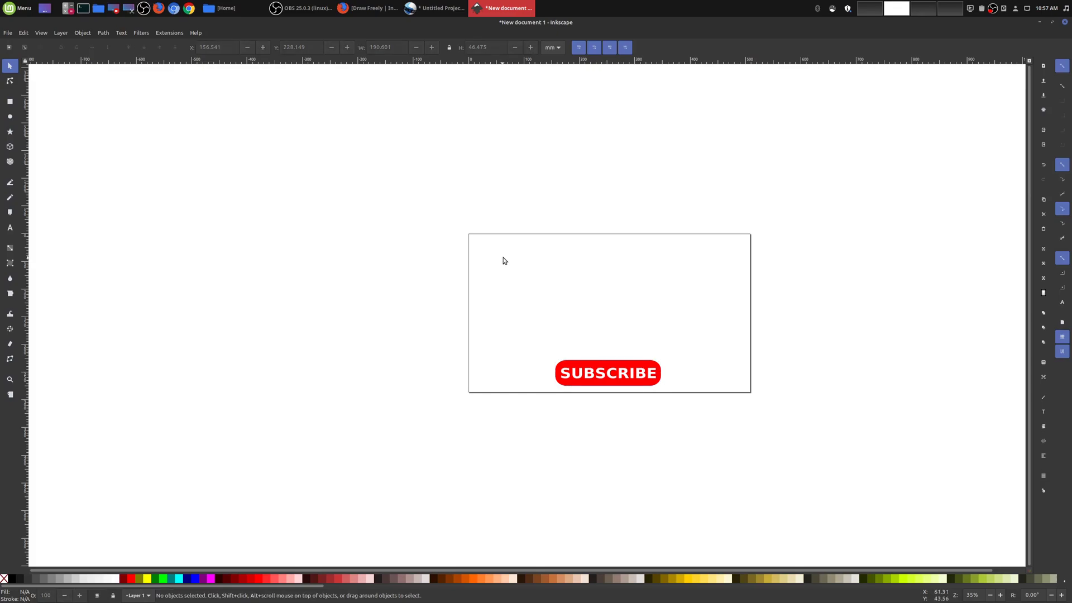
Step: Export the full Page at 1920 × 1080 as YouTubeSubscribe.png, closing the panel when complete
left_click(8, 33)
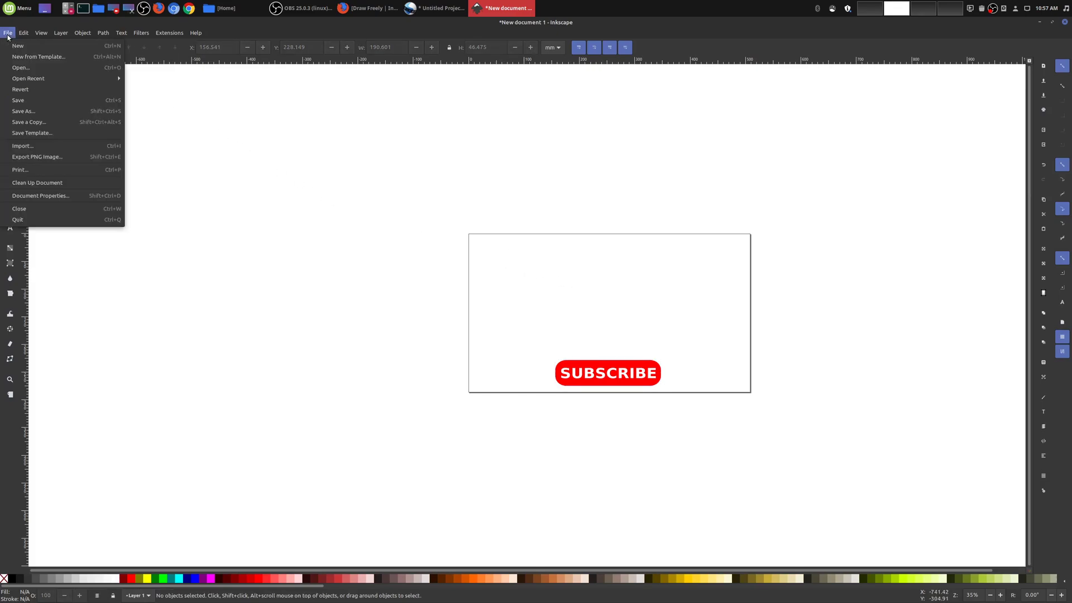
left_click(47, 159)
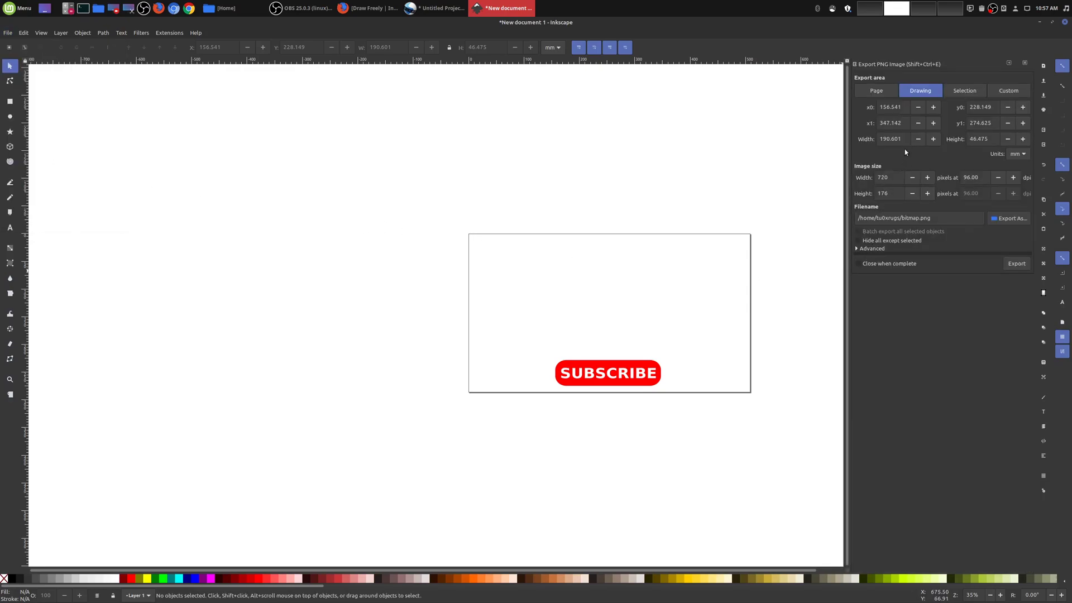
left_click(879, 92)
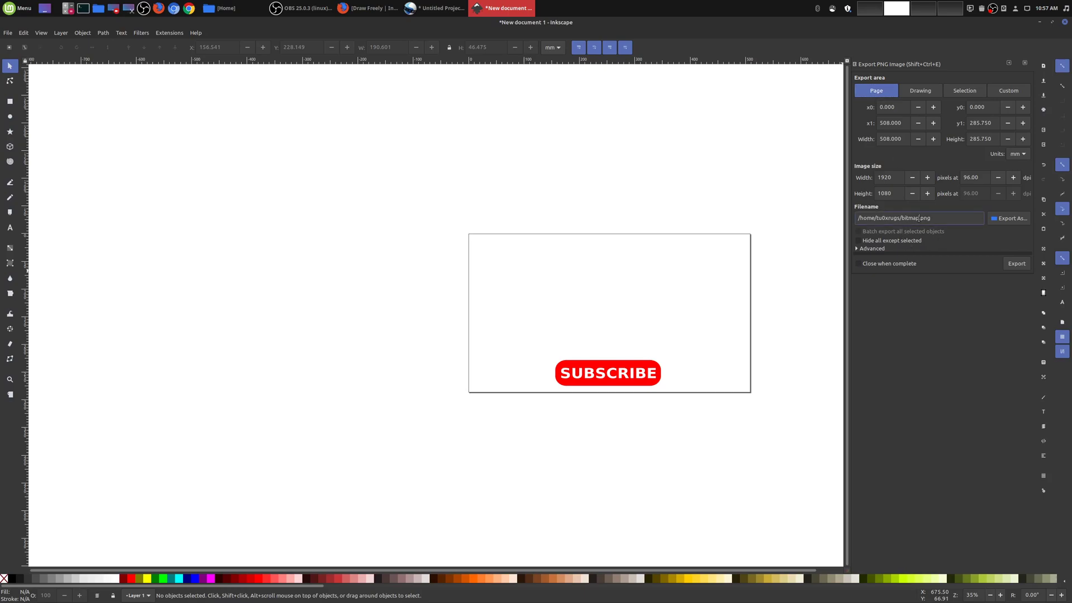
left_click_drag(919, 218, 905, 218)
left_click(858, 265)
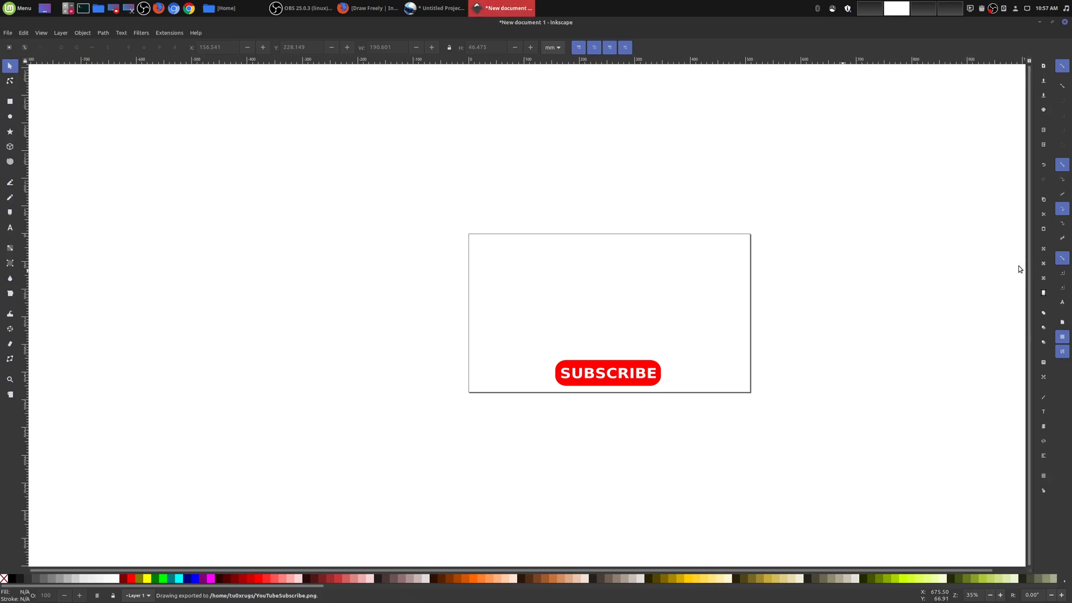
left_click(237, 10)
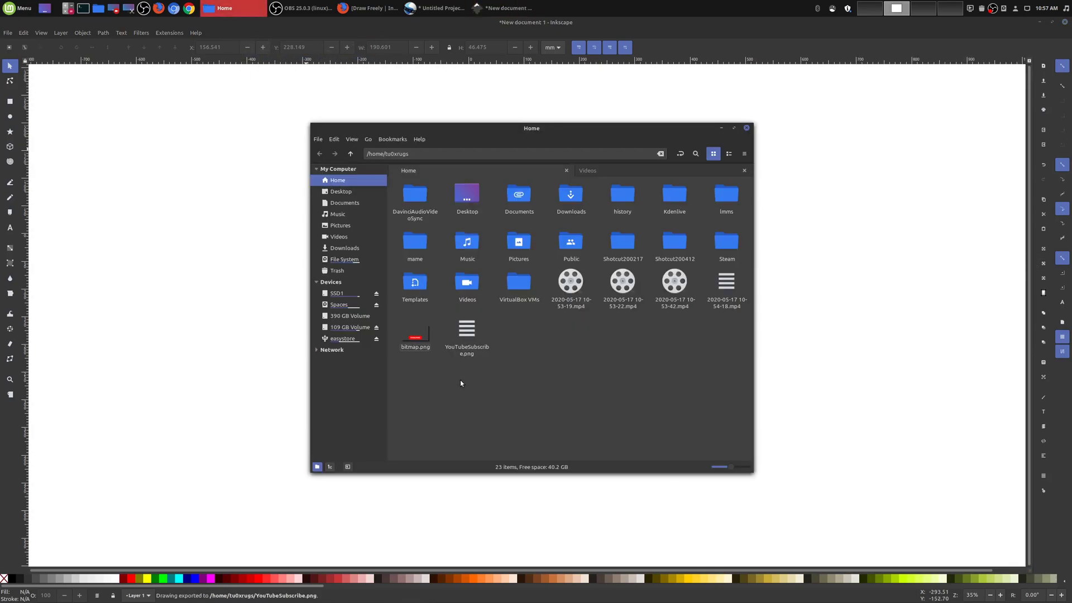
double_click(463, 335)
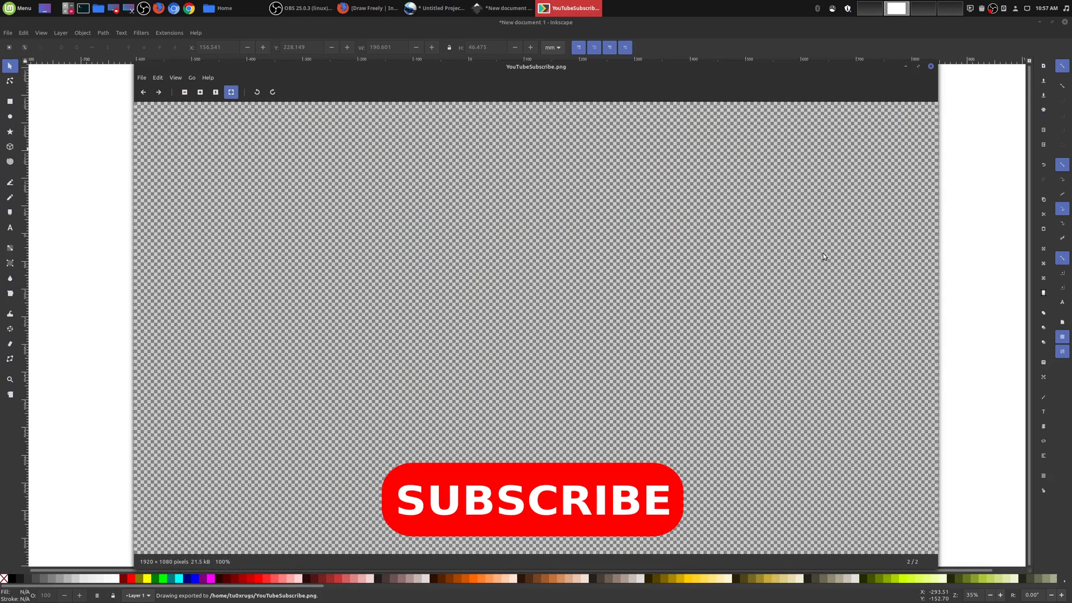
left_click(931, 67)
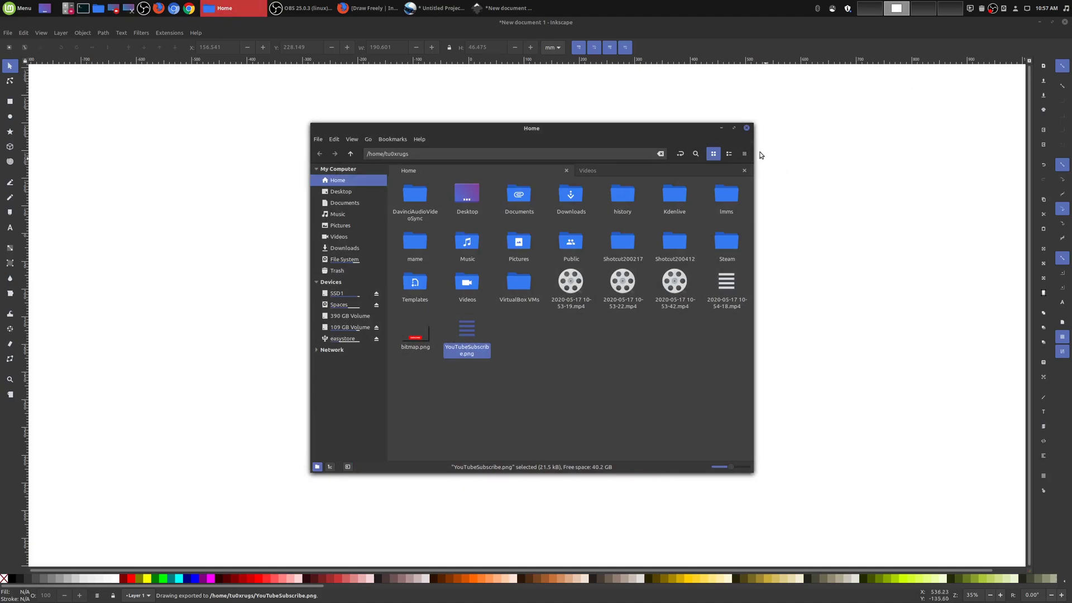
left_click(724, 129)
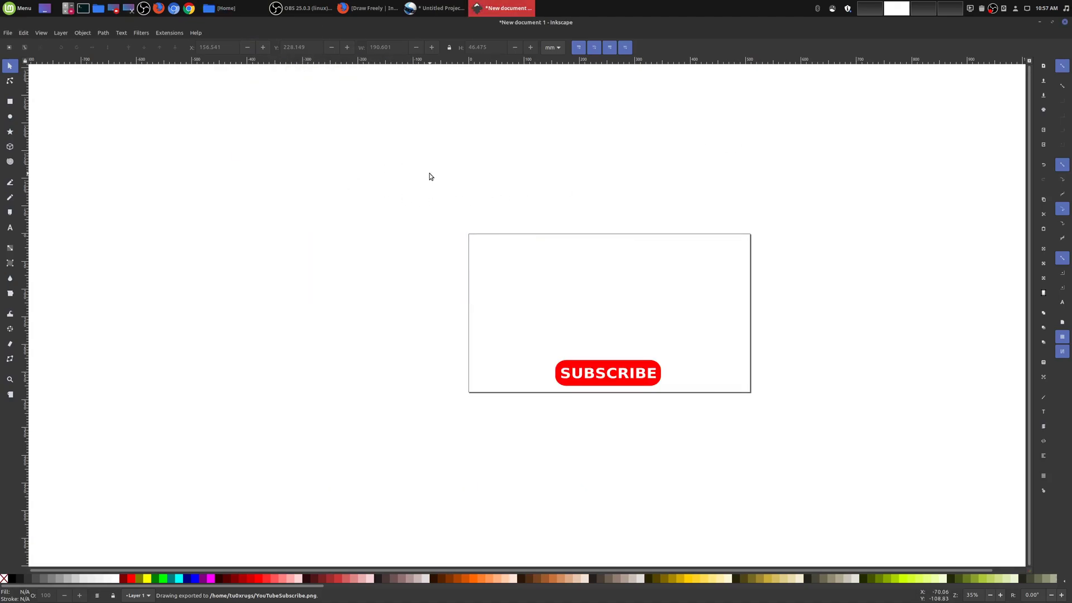
Step: Cancel a Save As of the drawing and switch back to the OpenShot project
left_click(8, 33)
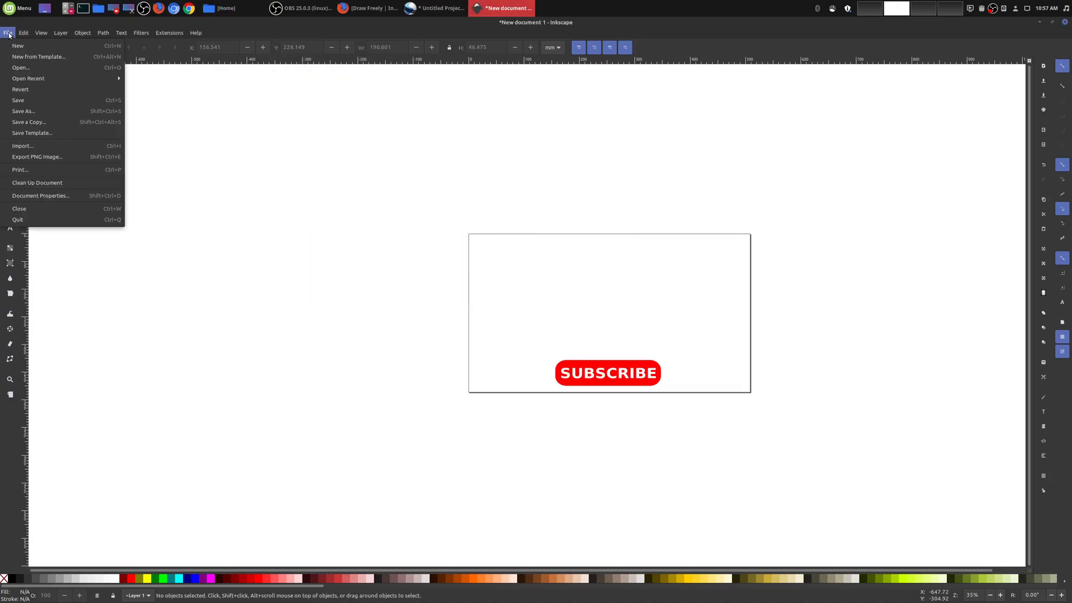
left_click(35, 112)
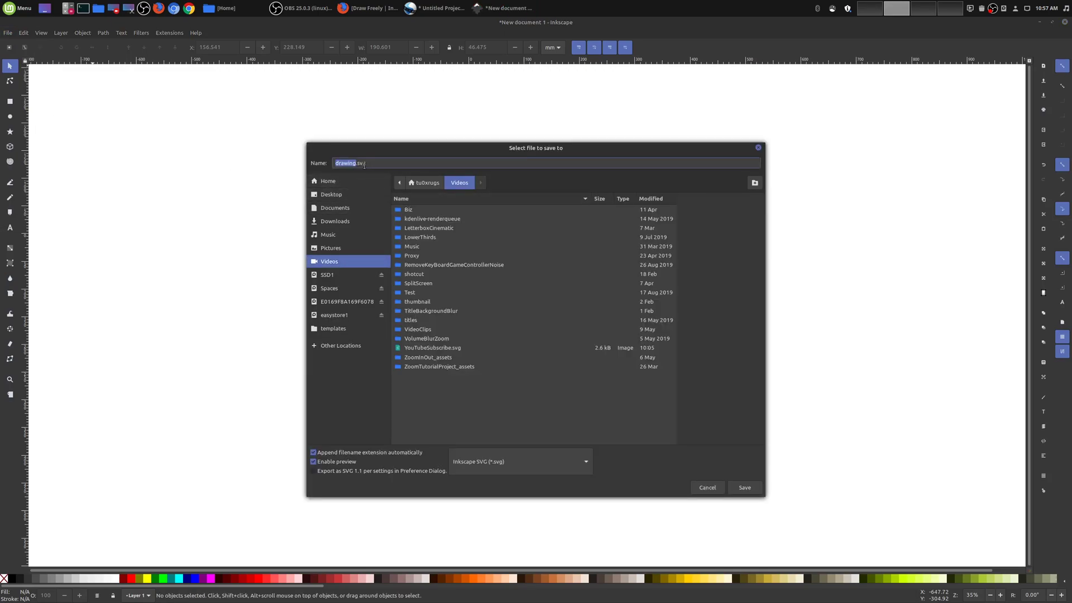
left_click(717, 492)
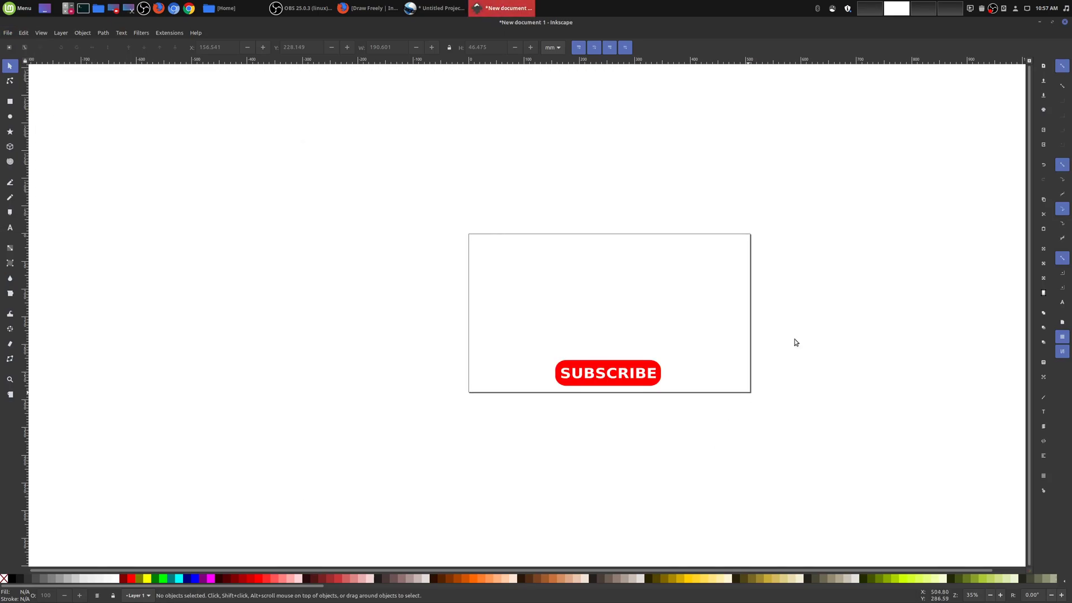
left_click(1037, 23)
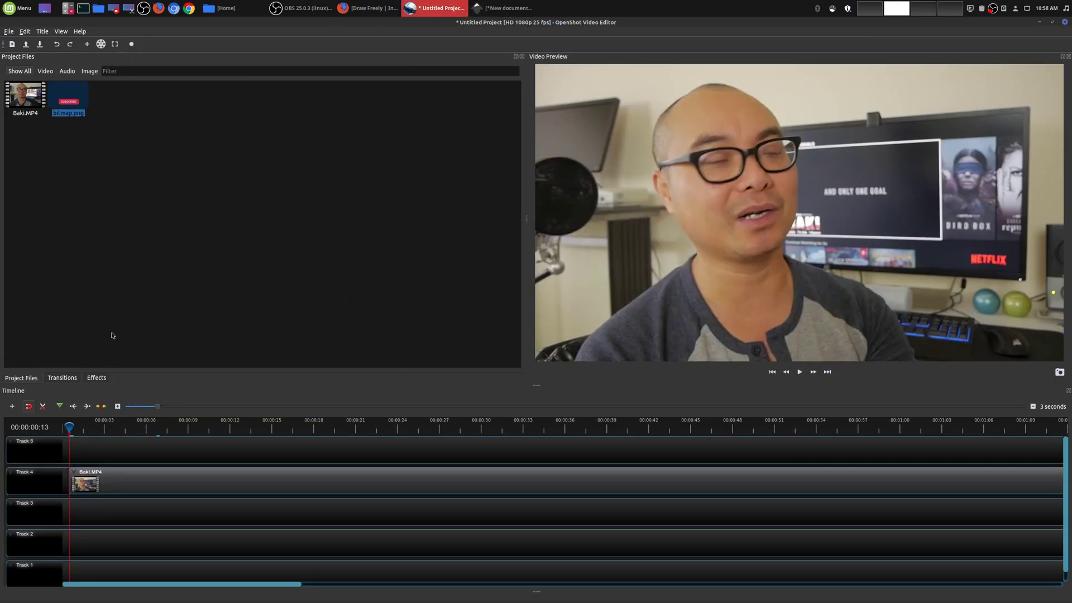
Step: Import YouTubeSubscribe.png and place it on Track 5 above the Baki.MP4 video
left_click(86, 44)
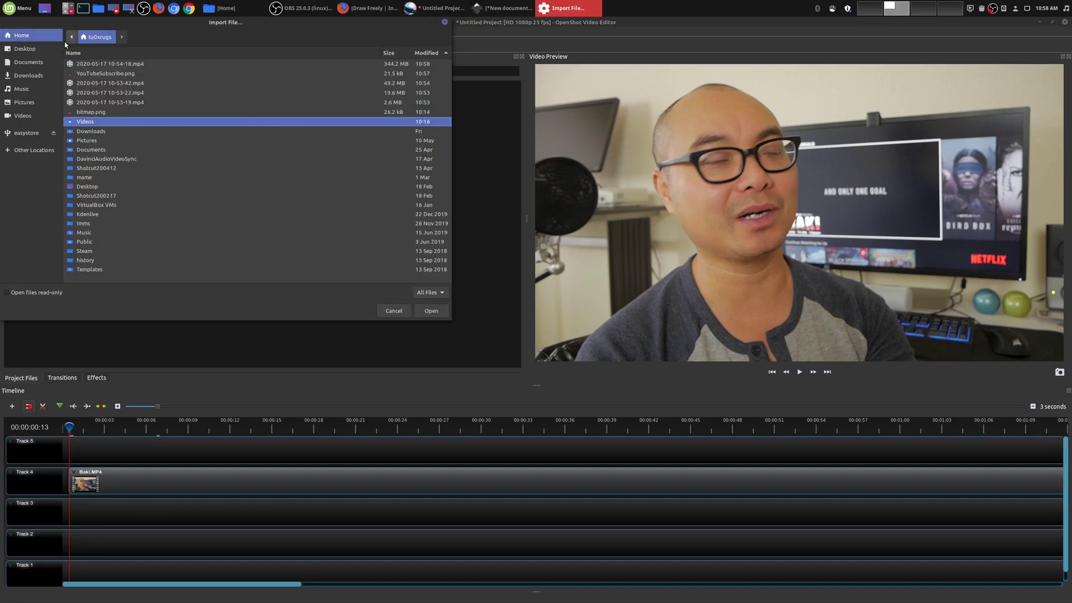
left_click(105, 74)
key("Return")
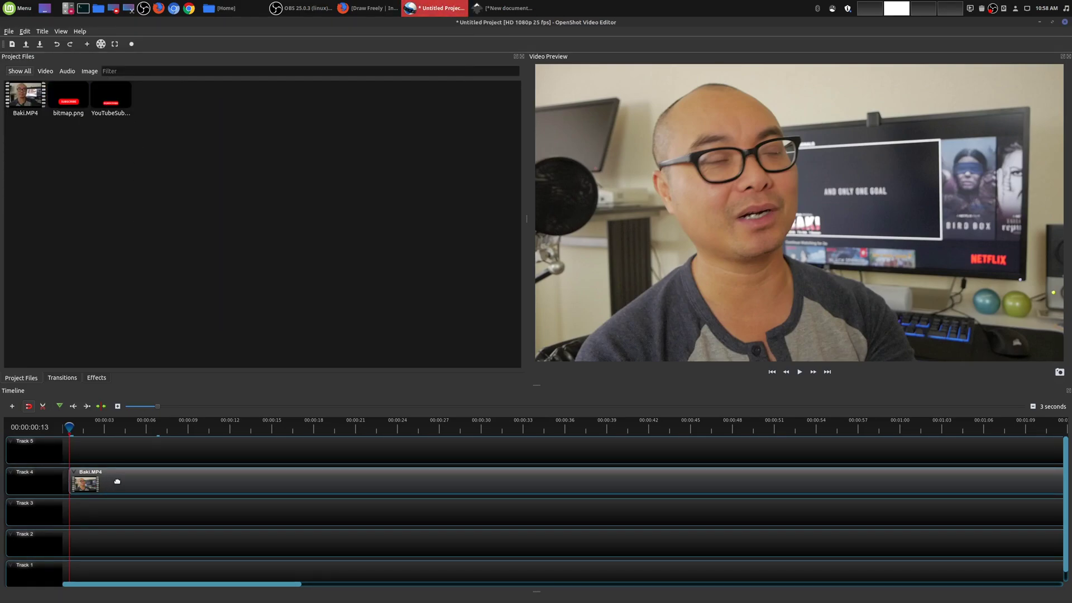
left_click_drag(111, 94, 71, 438)
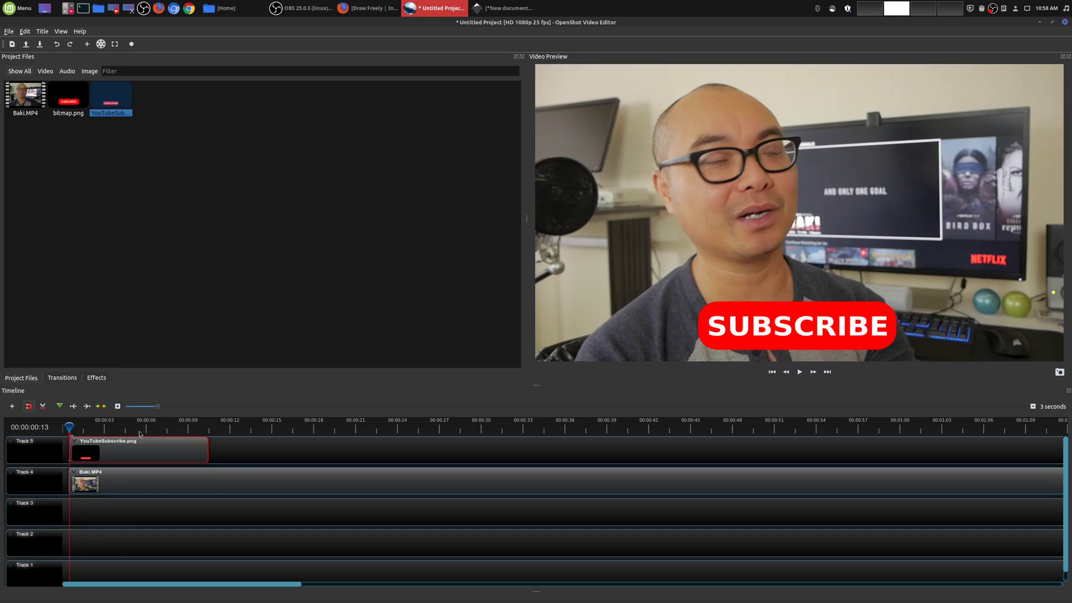
Step: Apply a Zoom In (50% to 100%) start-of-clip animation to the SUBSCRIBE clip
right_click(77, 445)
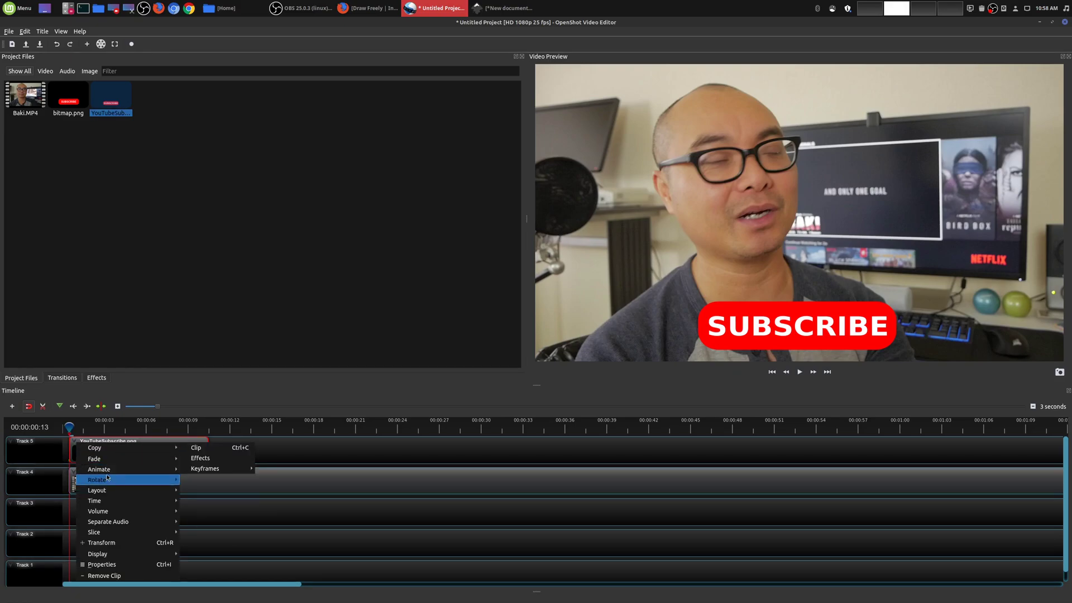
mouse_move(108, 471)
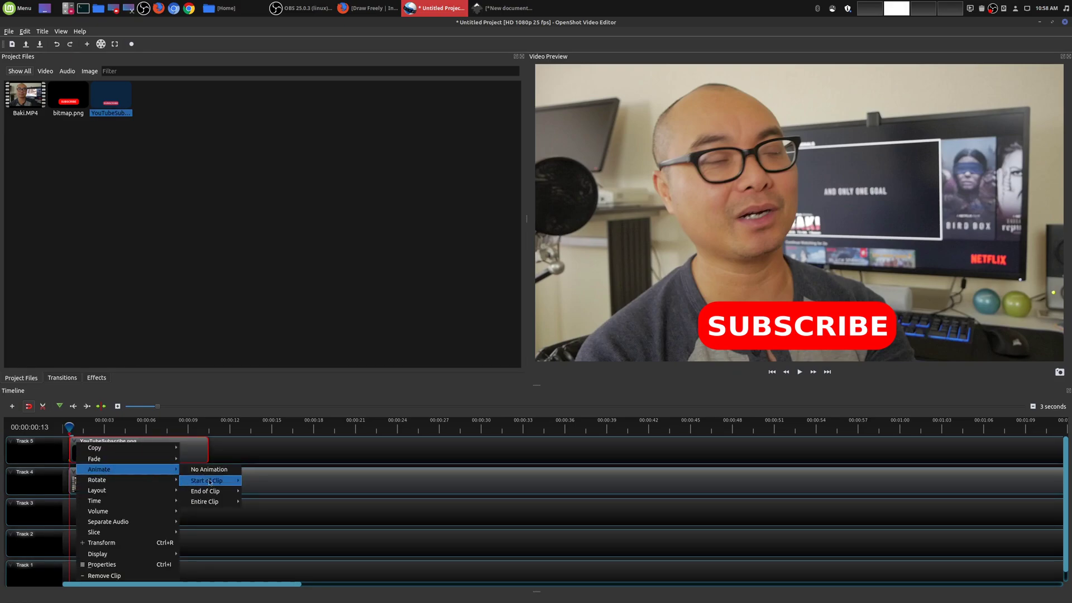
mouse_move(210, 483)
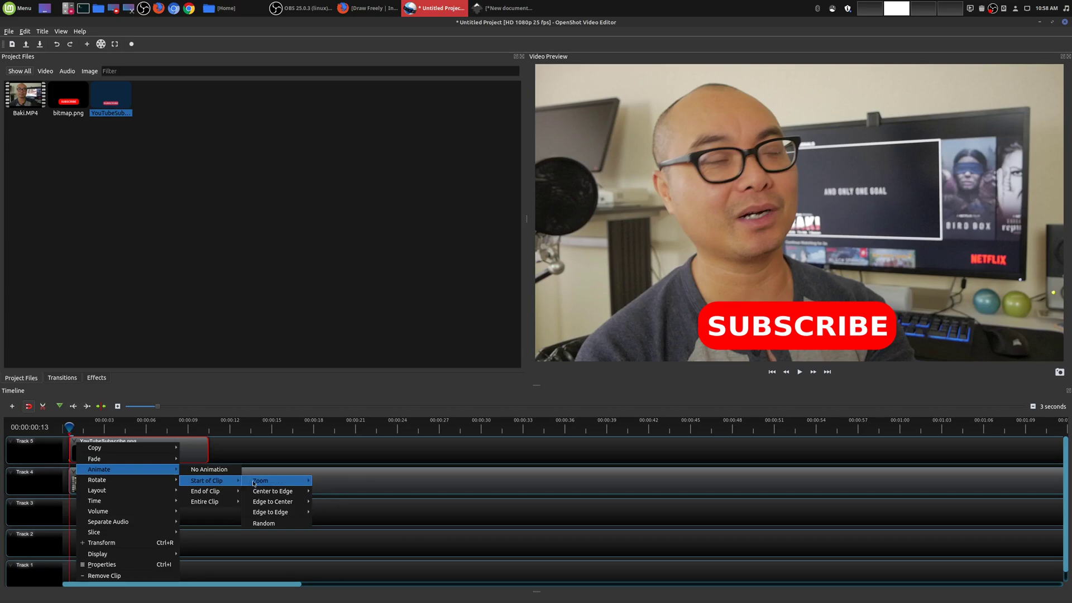
mouse_move(280, 484)
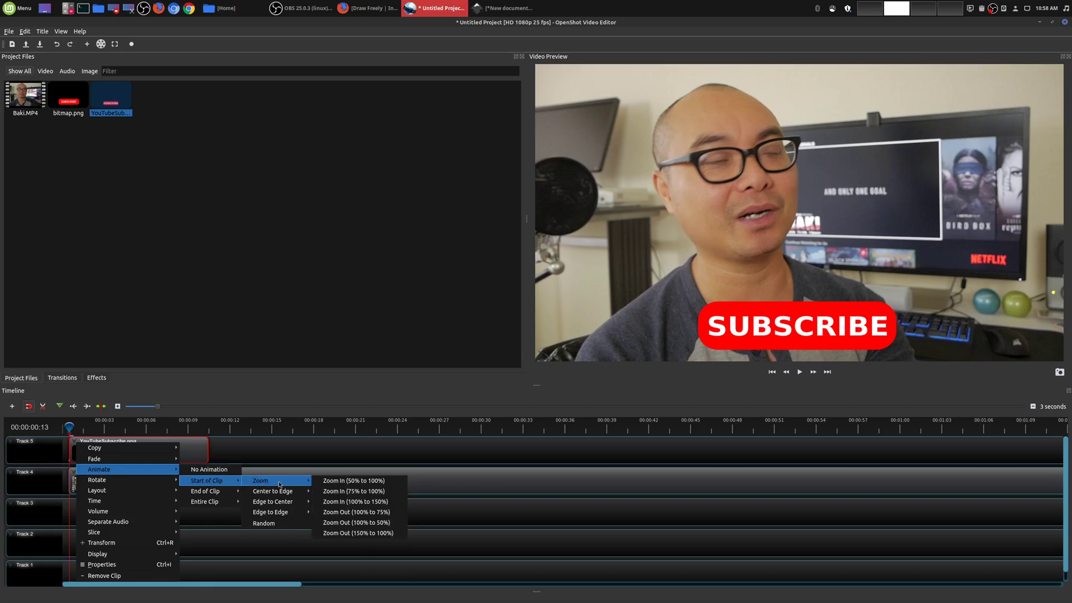
left_click(341, 481)
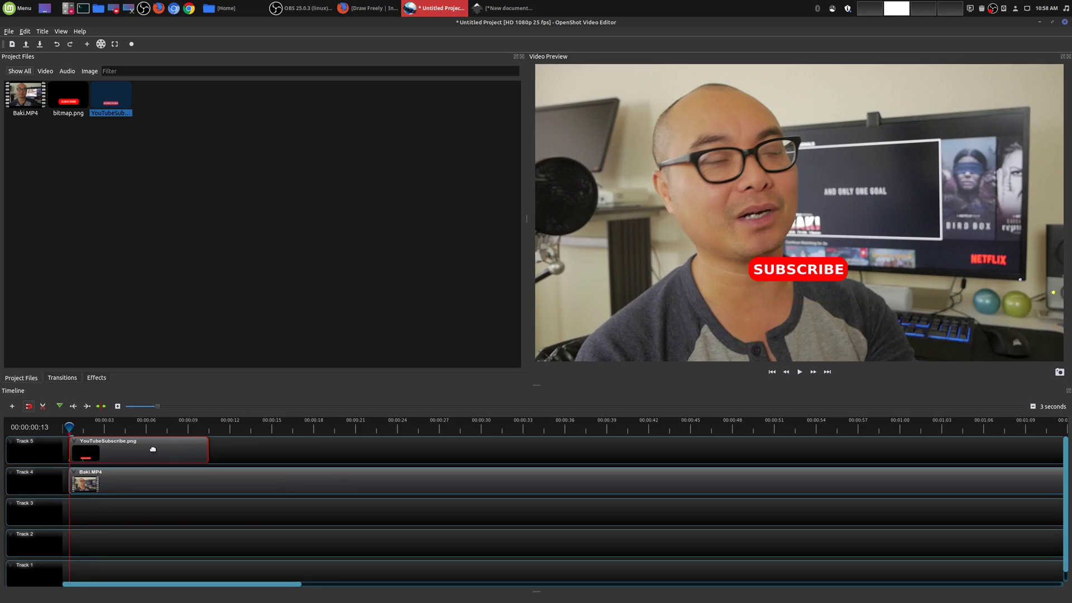
Step: Preview the zoom-in, then trim the SUBSCRIBE clip to end around 7 seconds
key("space")
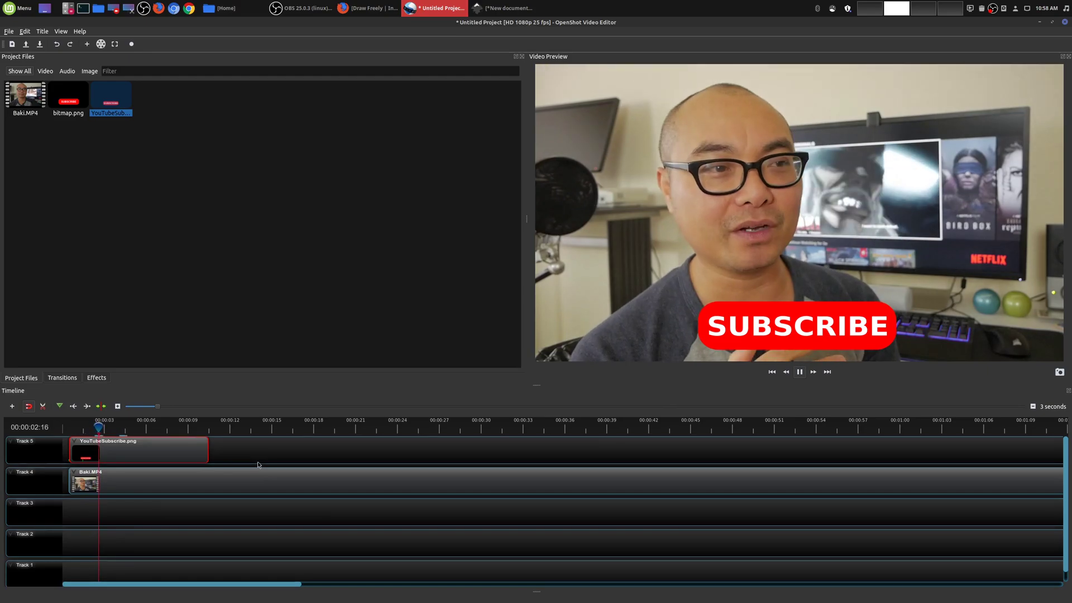
key("space")
left_click_drag(202, 429, 134, 429)
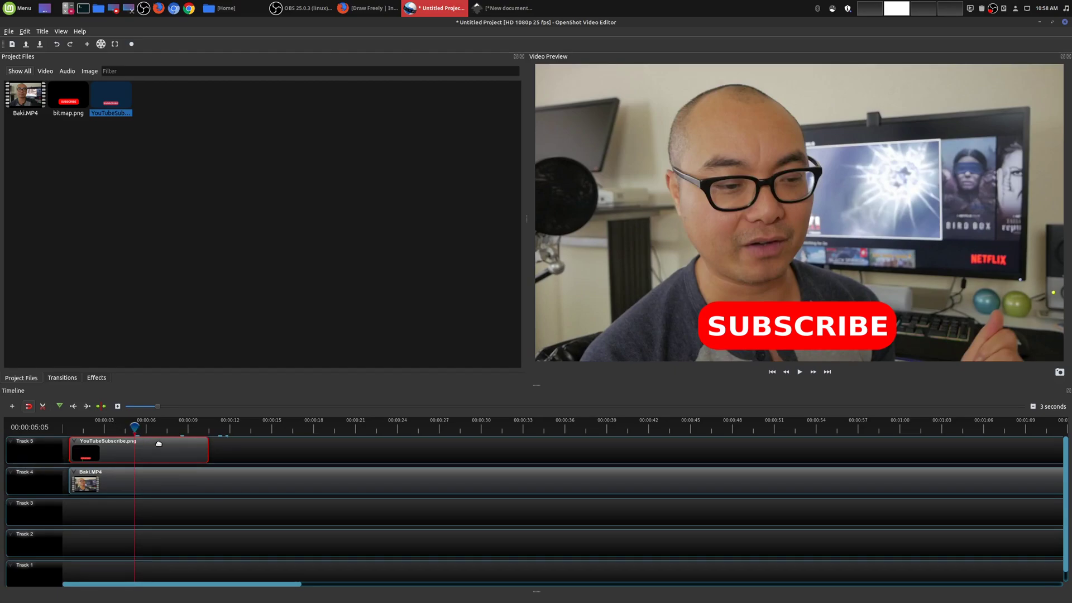
left_click_drag(208, 451, 159, 452)
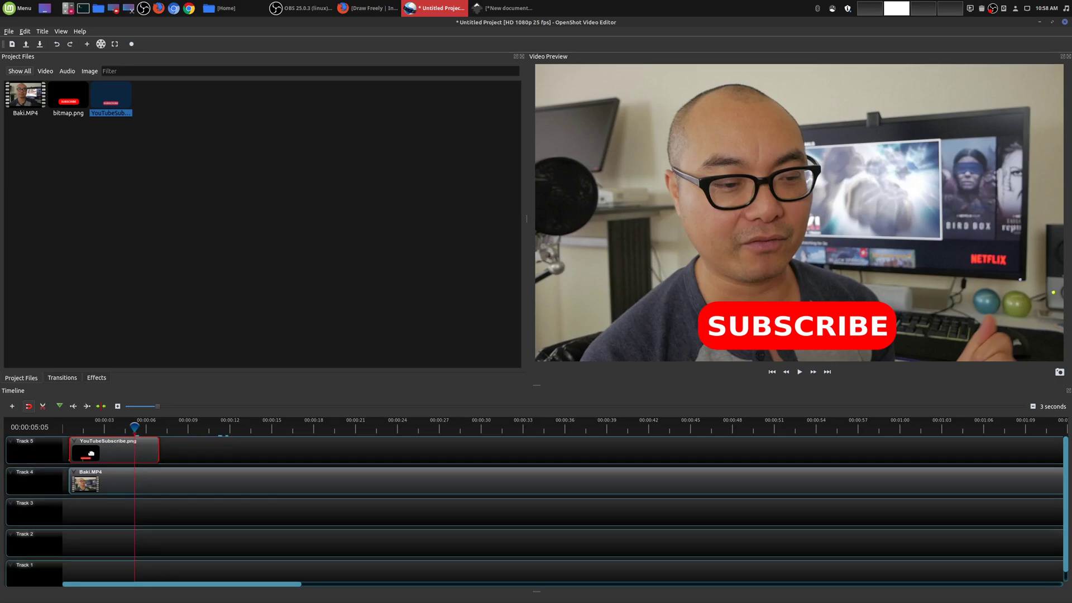
Step: Add a Center to Bottom end-of-clip animation to the SUBSCRIBE clip
left_click(75, 441)
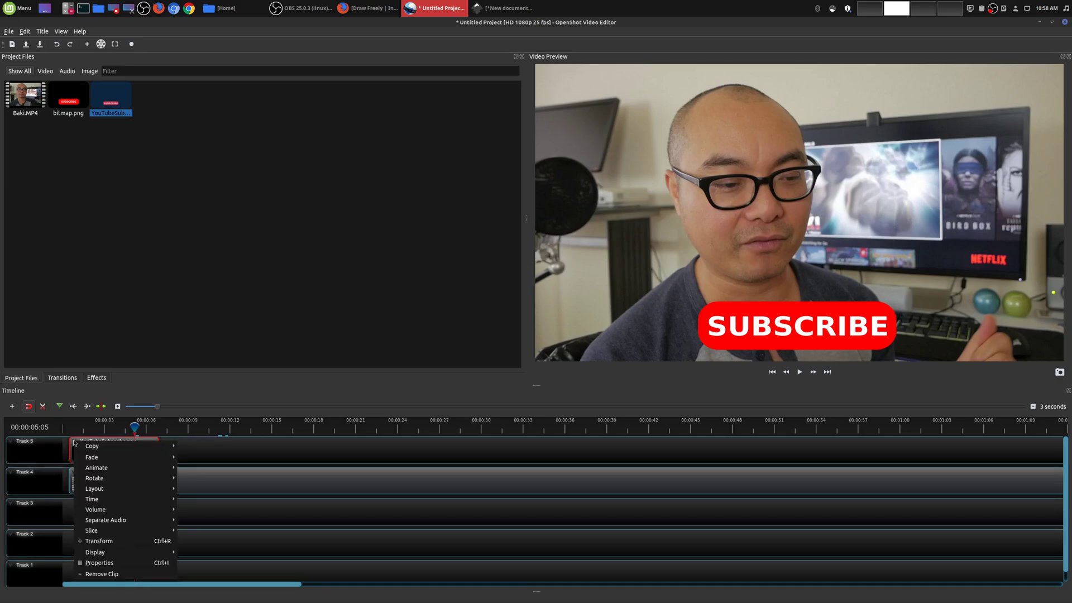
mouse_move(214, 490)
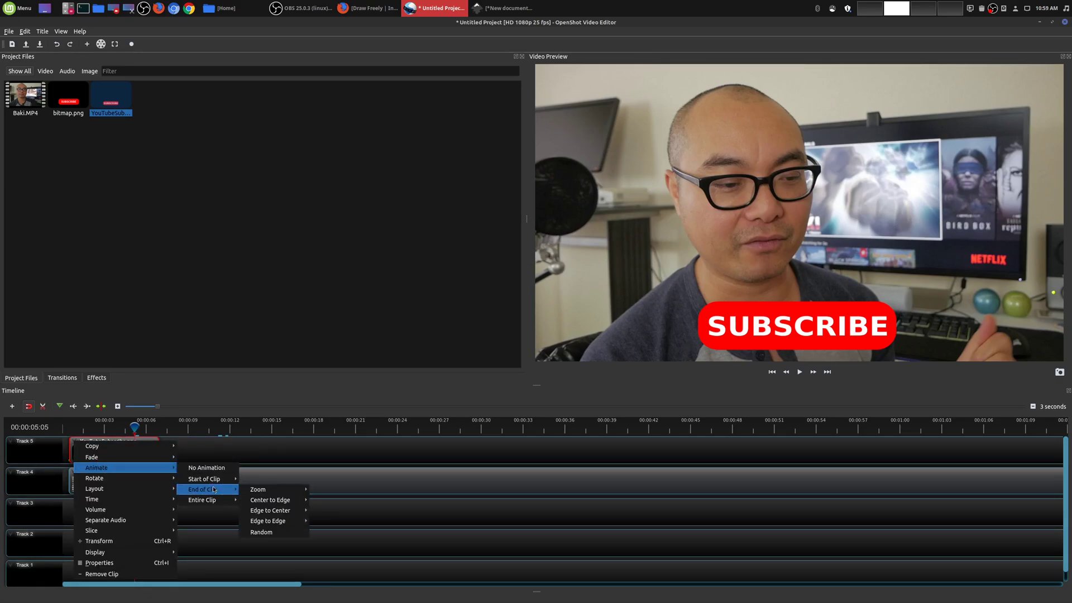
mouse_move(280, 500)
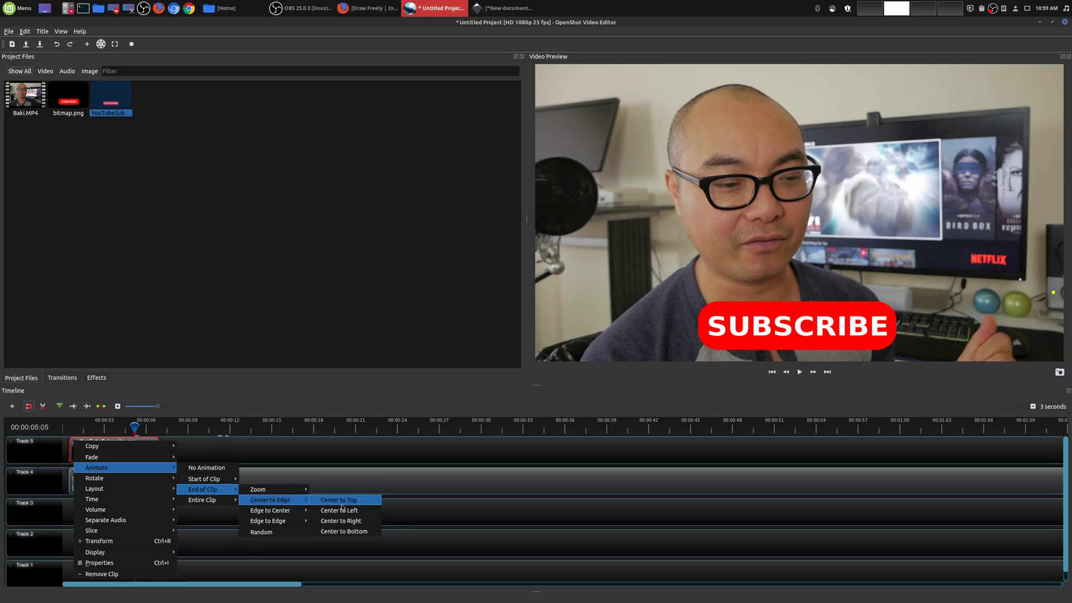
left_click(350, 532)
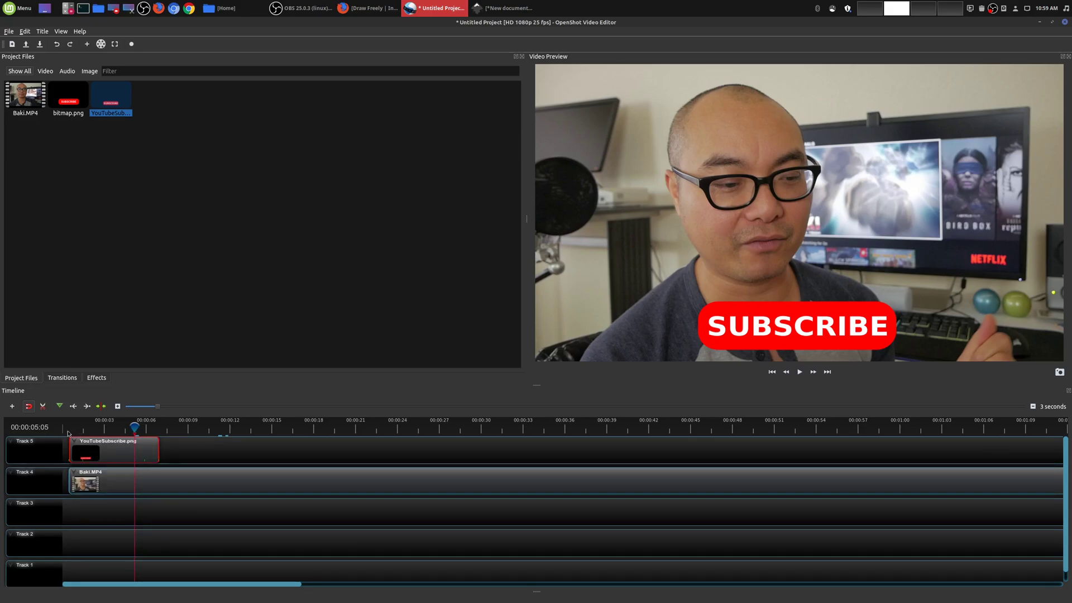
Step: Play the project from the start, checking the button at about 5, 3 and 1 seconds
left_click_drag(134, 428, 69, 428)
key("space")
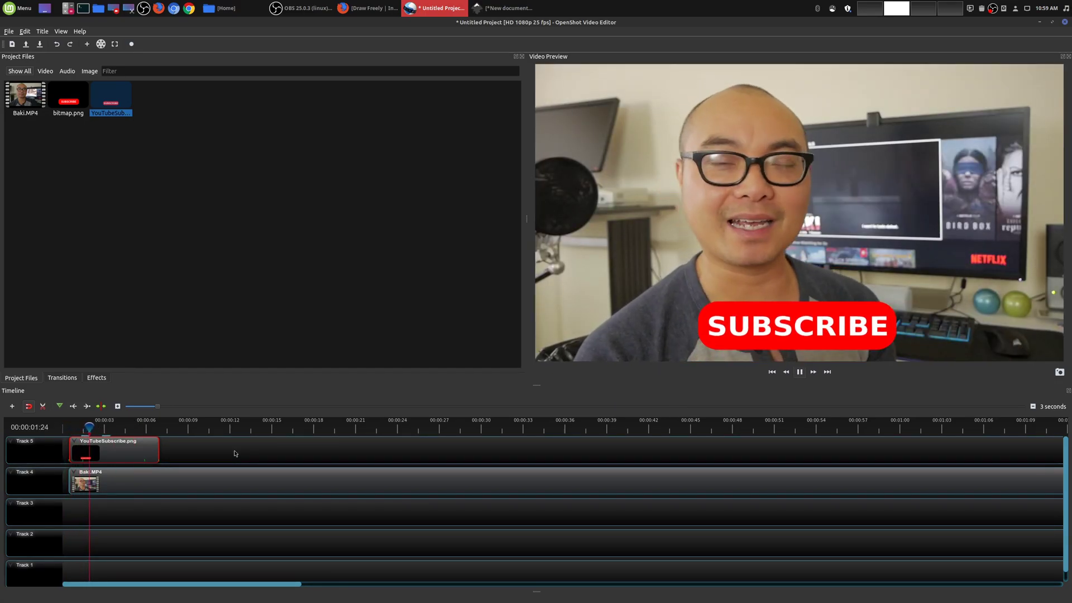
left_click(140, 430)
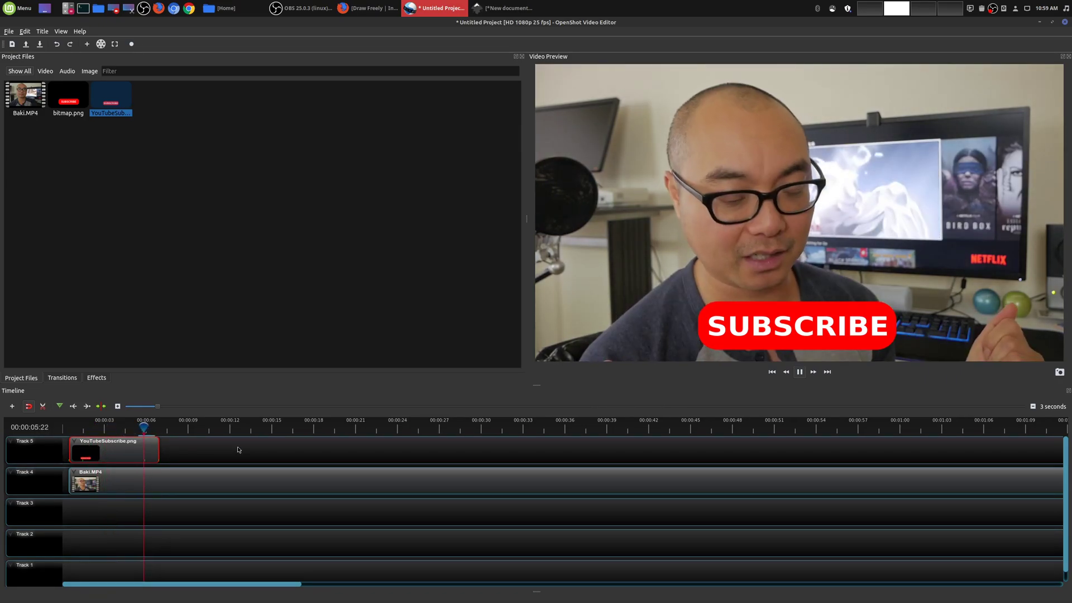
key("space")
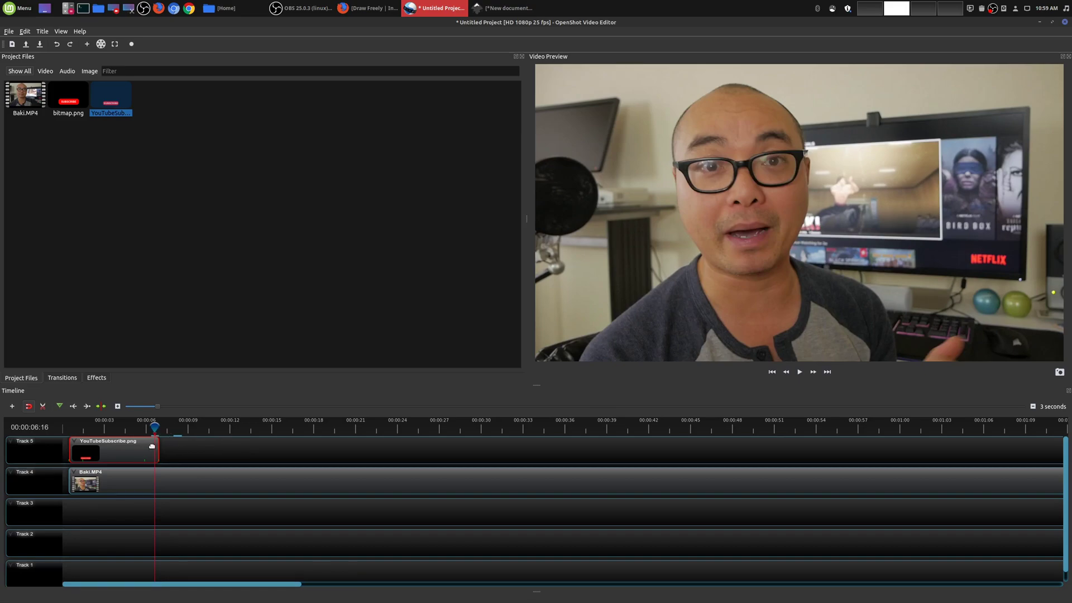
left_click(112, 430)
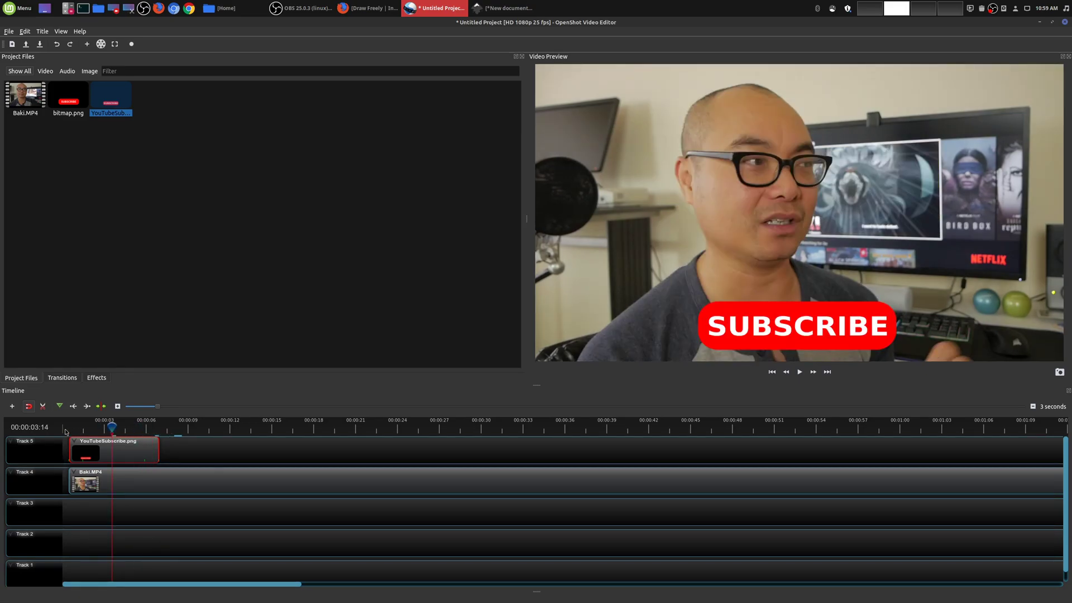
left_click(65, 429)
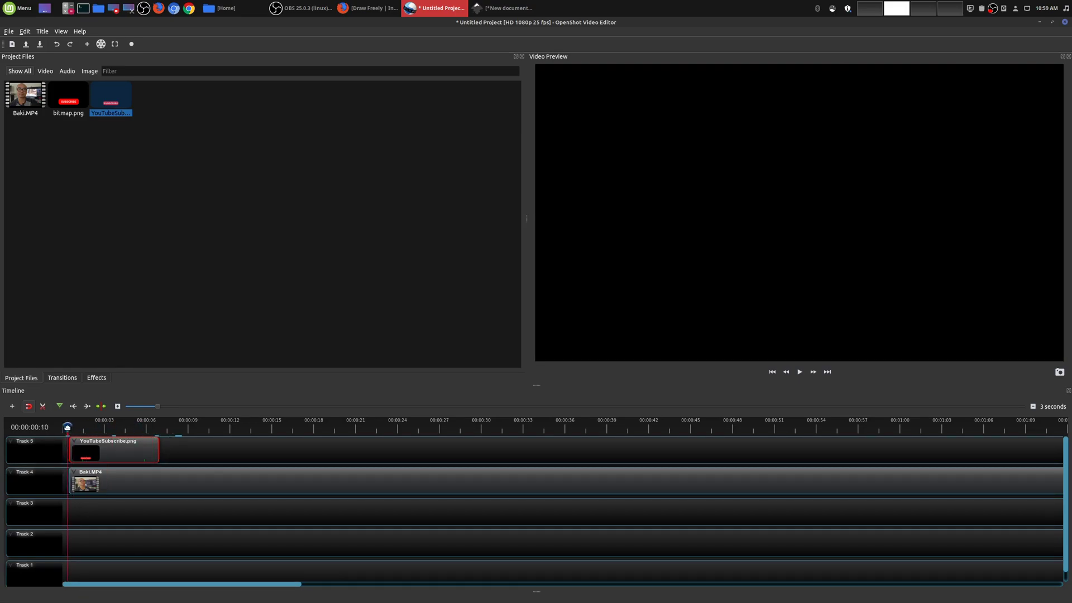
left_click(77, 429)
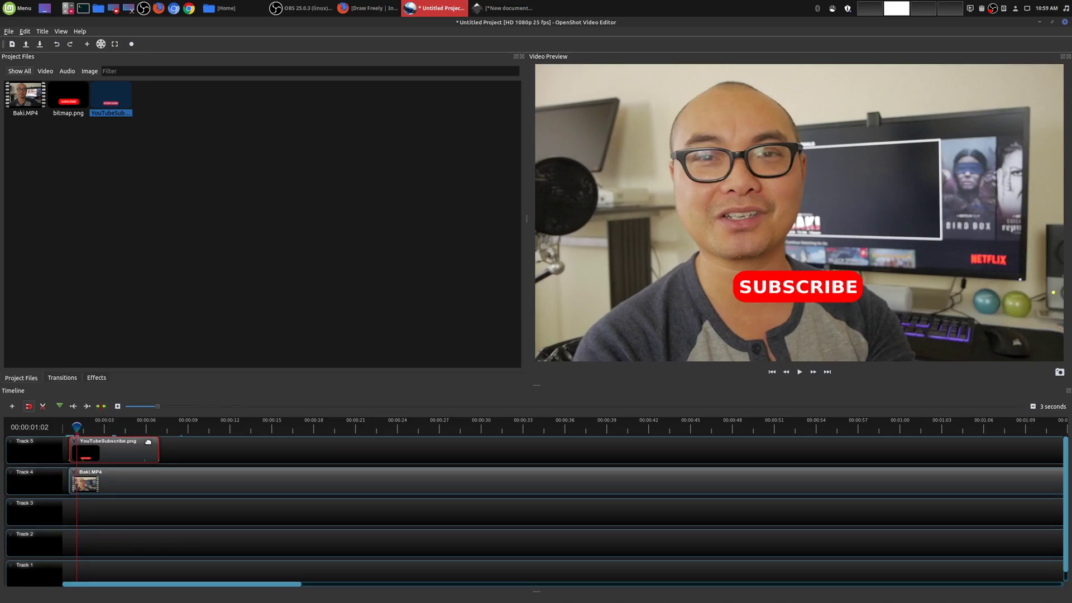
Step: Remove the SUBSCRIBE clip's animation and trim it to end slightly sooner
right_click(75, 444)
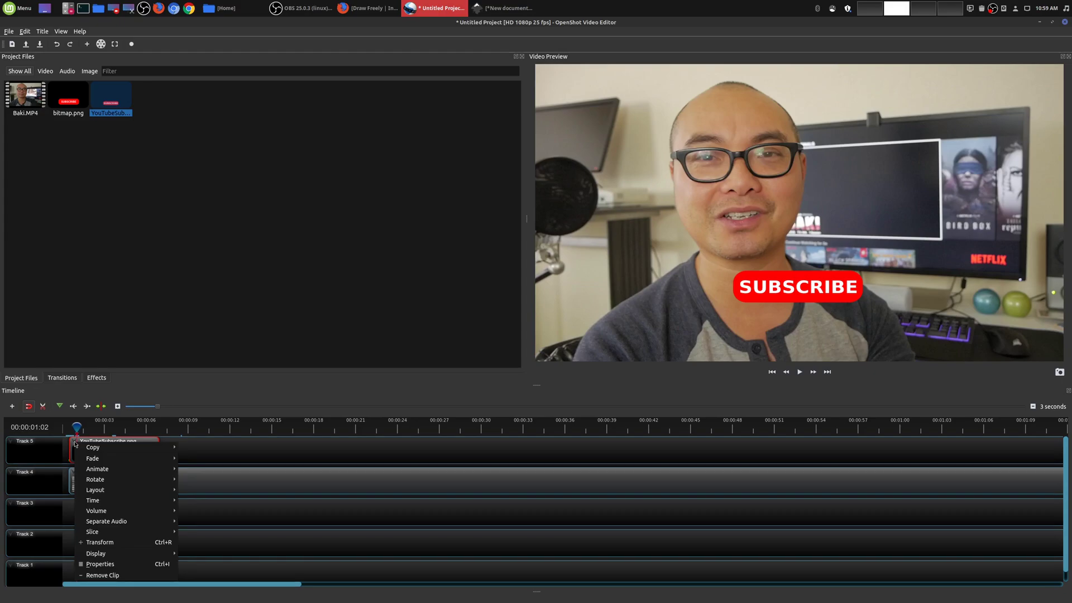
mouse_move(102, 470)
left_click(206, 469)
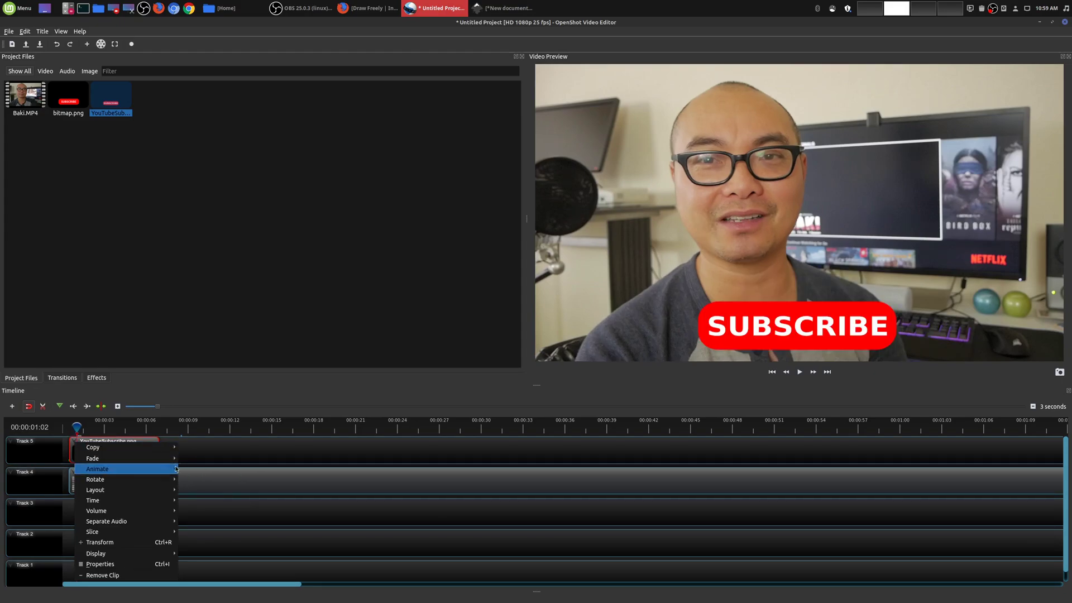
left_click_drag(159, 451, 152, 451)
Step: Add a slide-in from the left edge at the start of the SUBSCRIBE clip
right_click(76, 444)
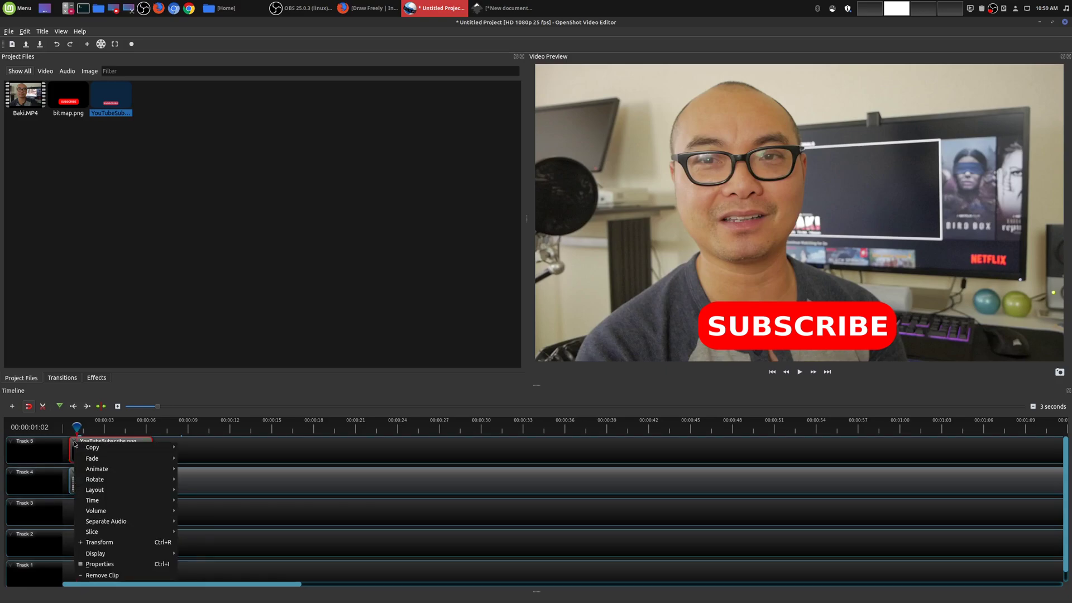
mouse_move(129, 469)
mouse_move(199, 483)
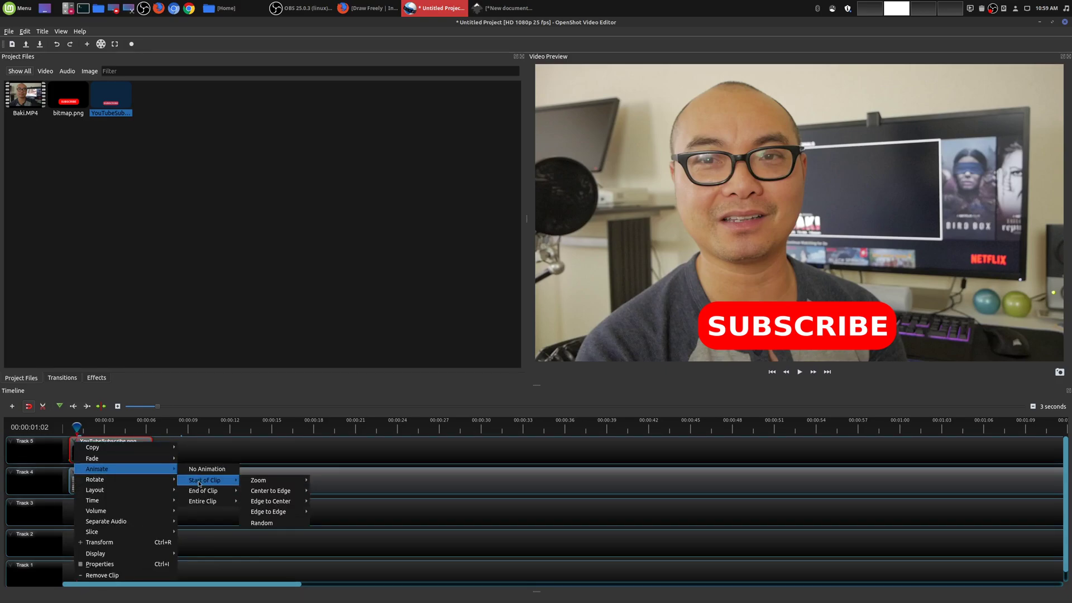
mouse_move(272, 510)
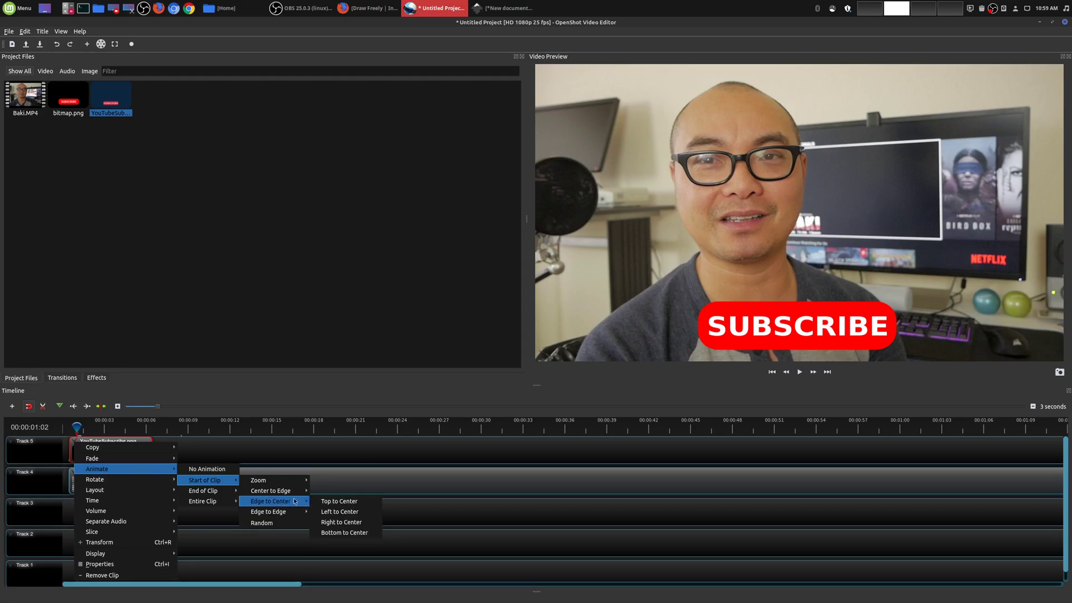
left_click(350, 522)
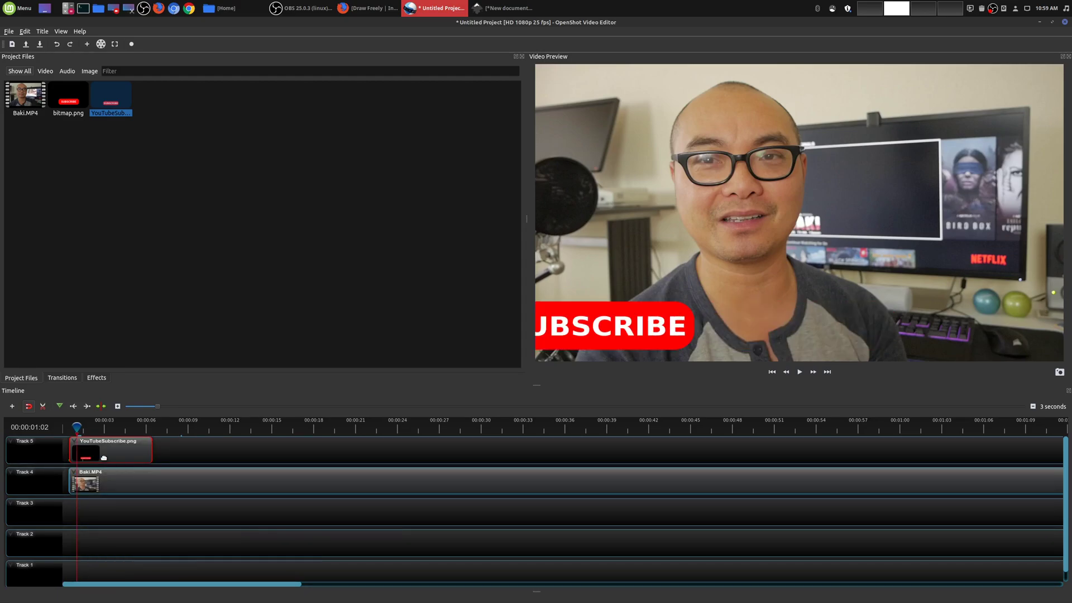
Step: Rewind near the start and play the preview to watch the slide-in
left_click(67, 427)
key("space")
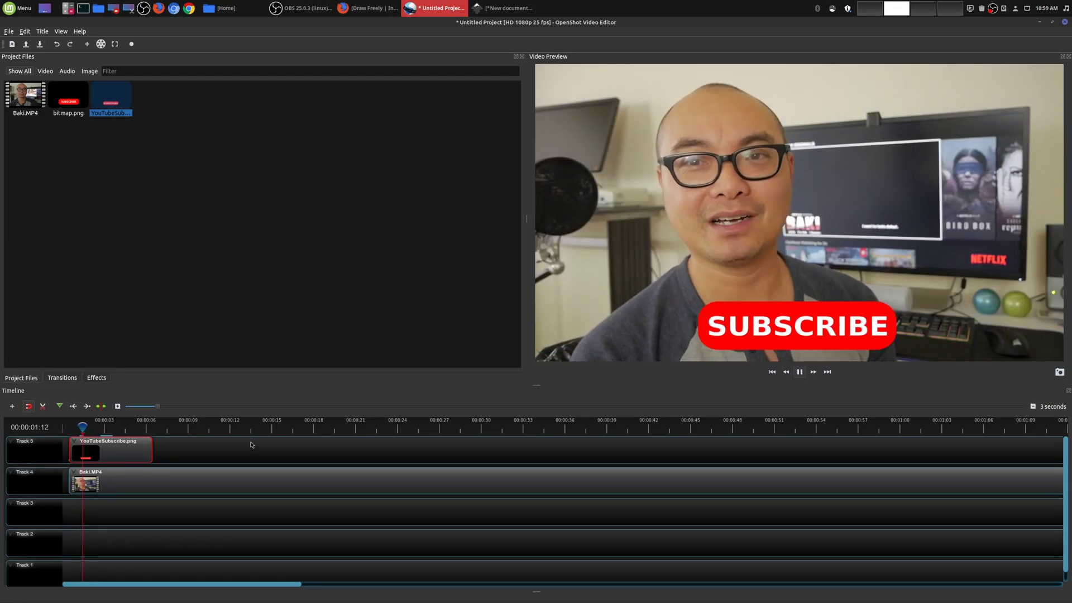
key("space")
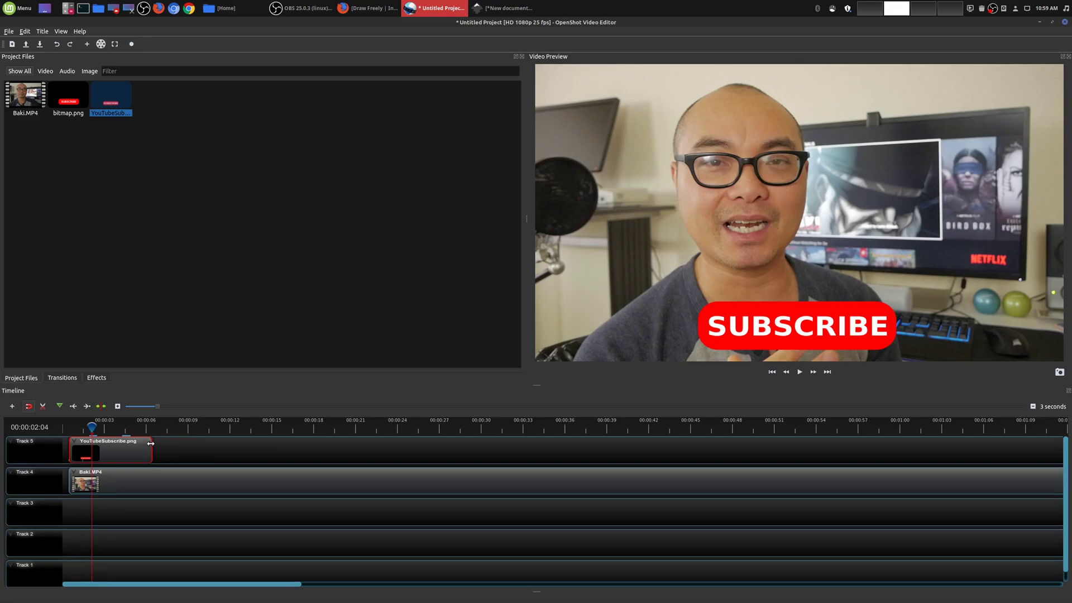
Step: Add a Center to Top end-of-clip exit animation to the SUBSCRIBE clip
right_click(76, 442)
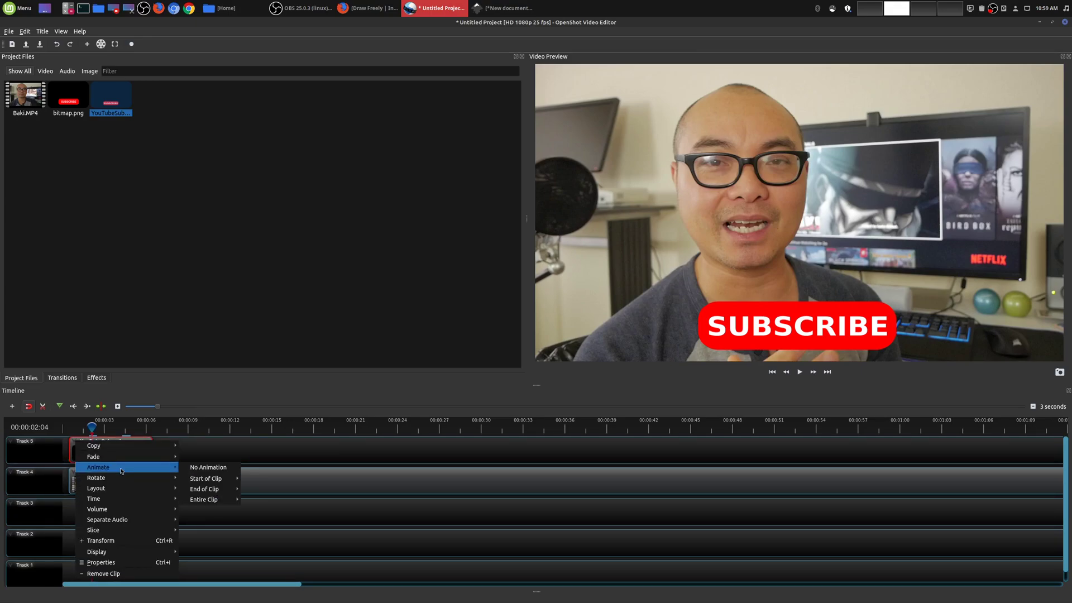
mouse_move(224, 491)
mouse_move(281, 499)
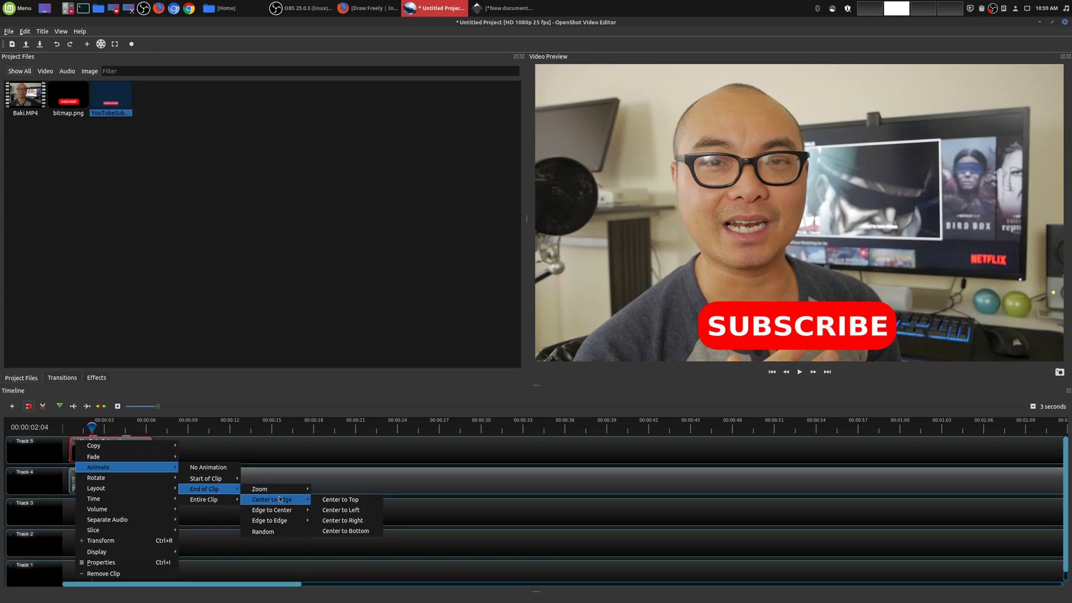
left_click(341, 503)
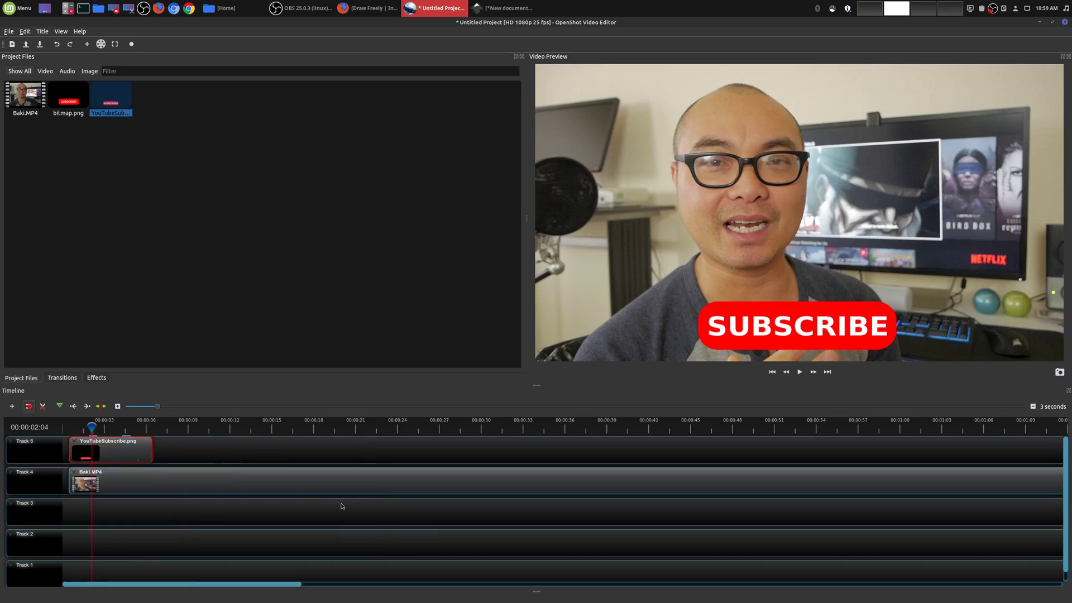
left_click(64, 431)
key("space")
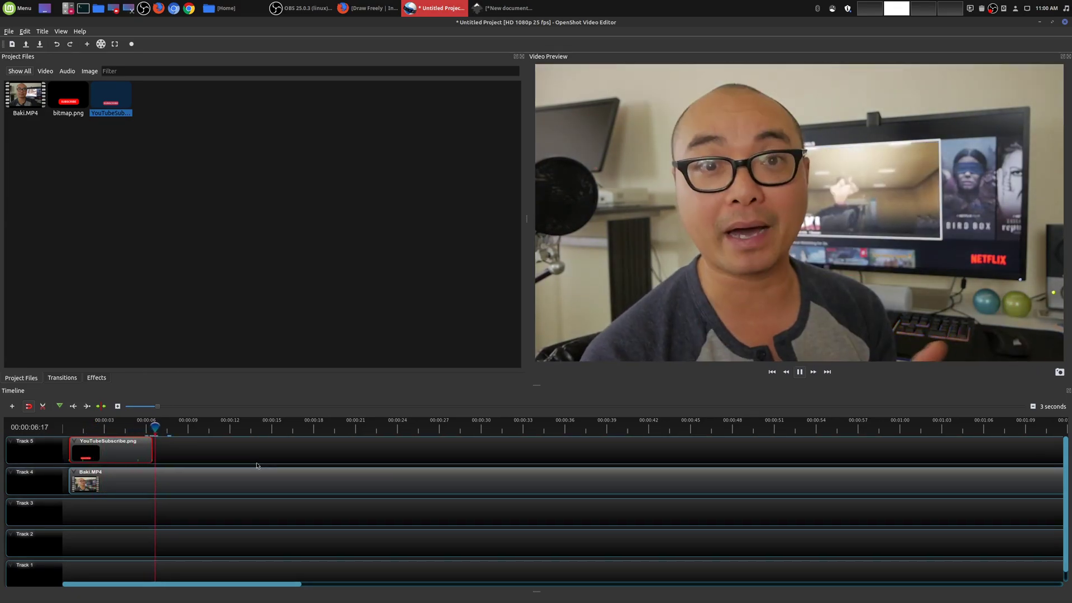
key("space")
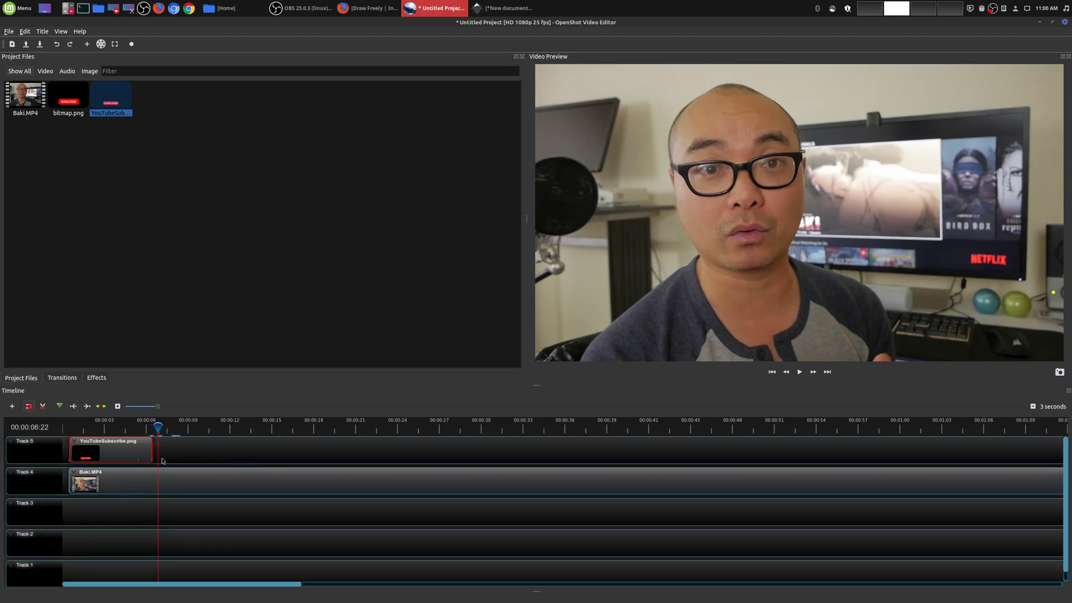
left_click(68, 428)
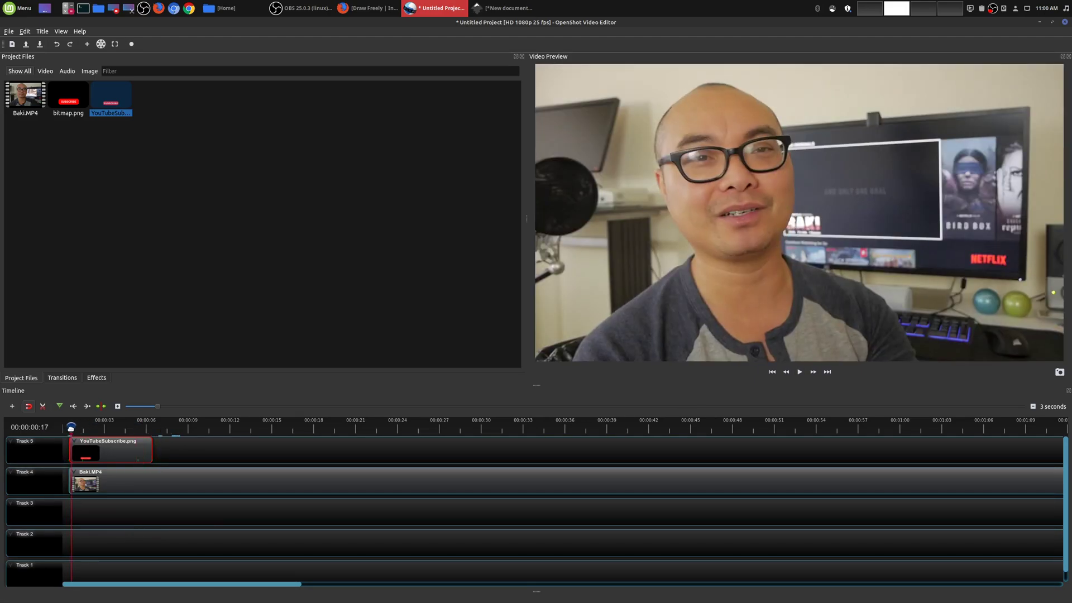
left_click_drag(67, 427, 71, 430)
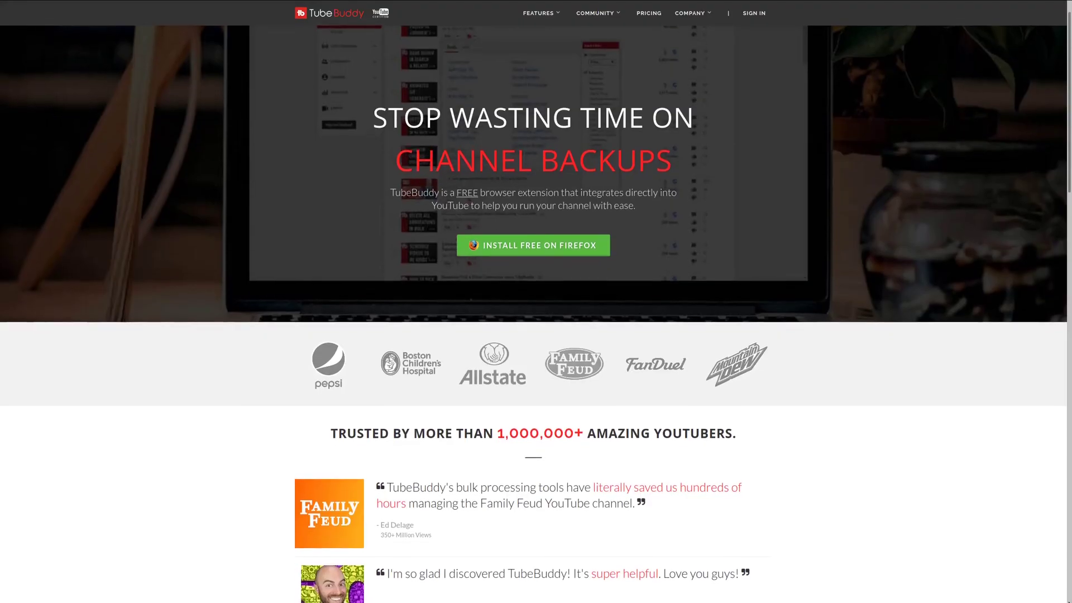
Step: Scroll down the TubeBuddy homepage past the testimonials to 'Work within YouTube'
scroll(533, 313, "down", 1)
scroll(533, 313, "down", 2)
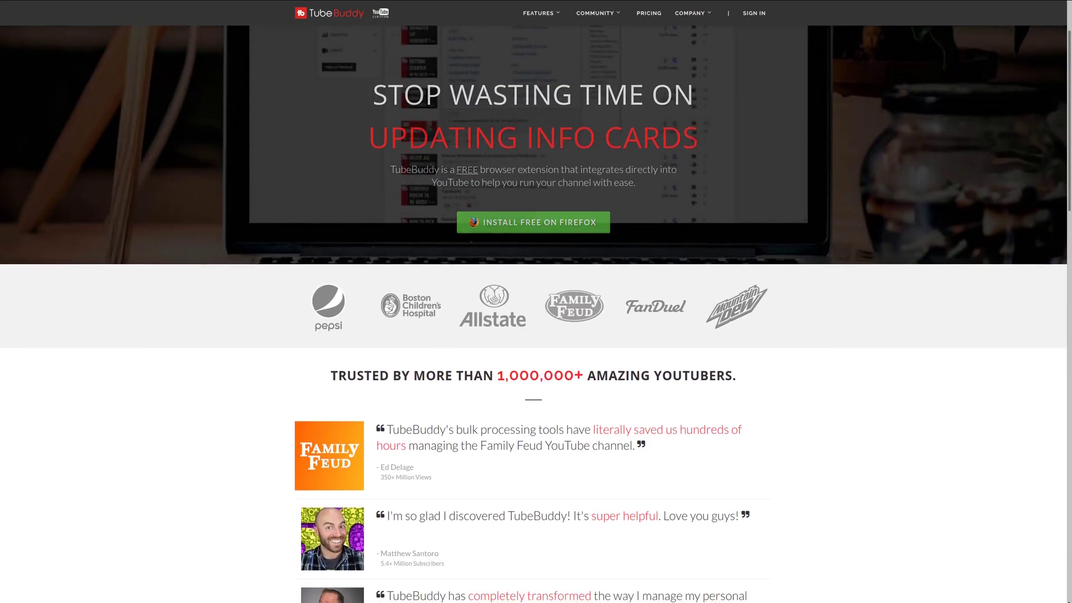
scroll(533, 313, "down", 3)
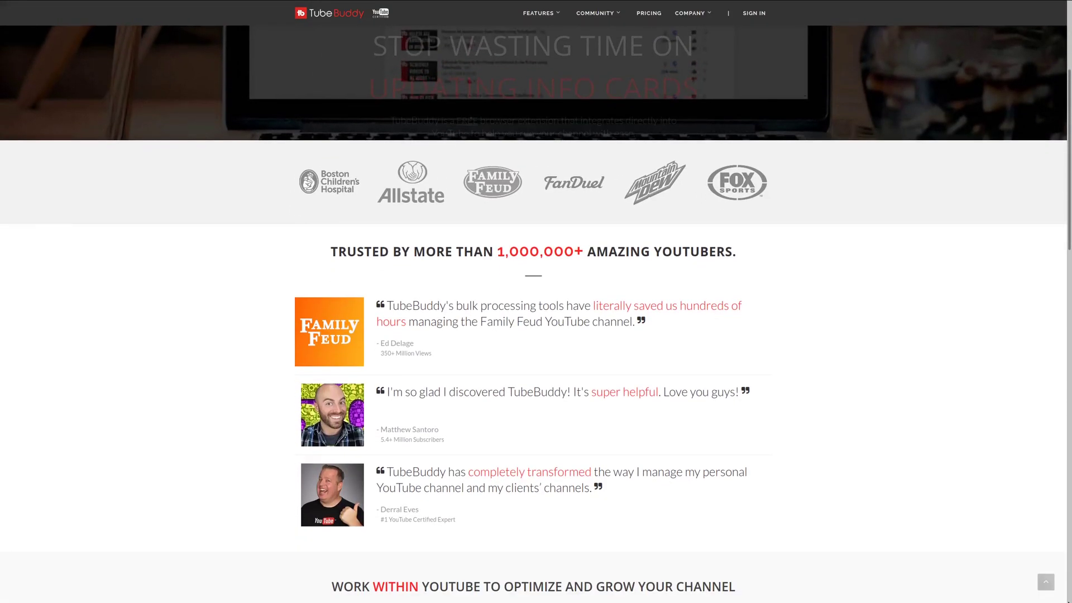
scroll(533, 312, "down", 3)
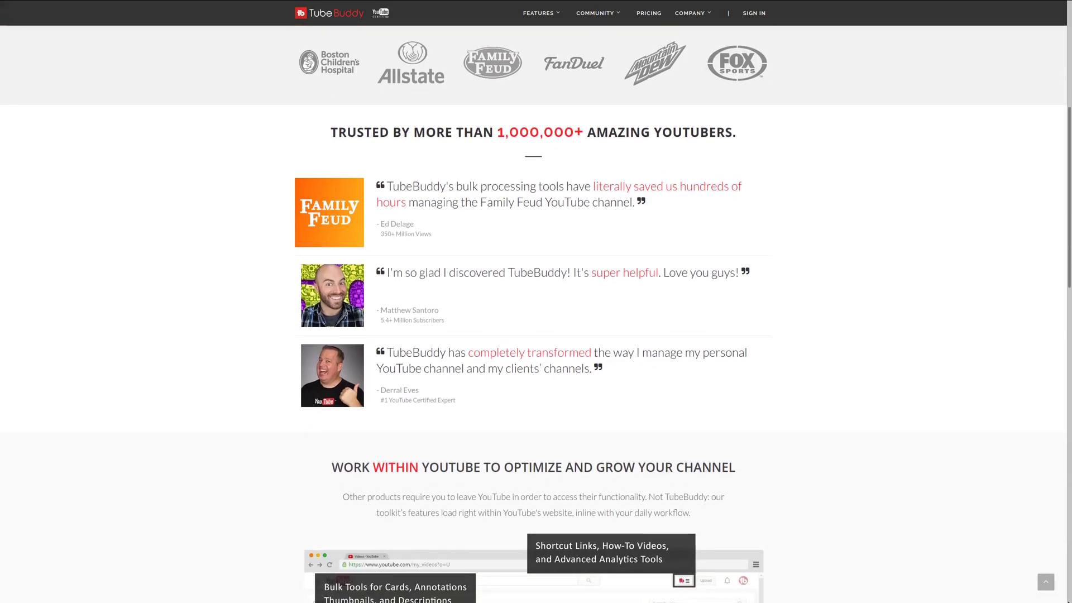
scroll(533, 312, "down", 3)
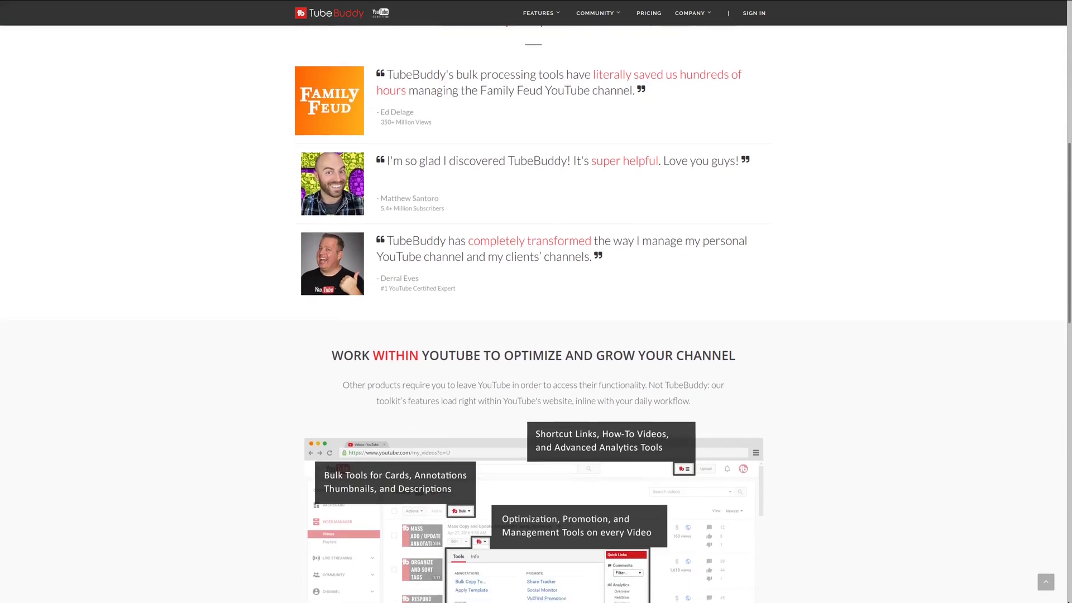
scroll(533, 313, "down", 3)
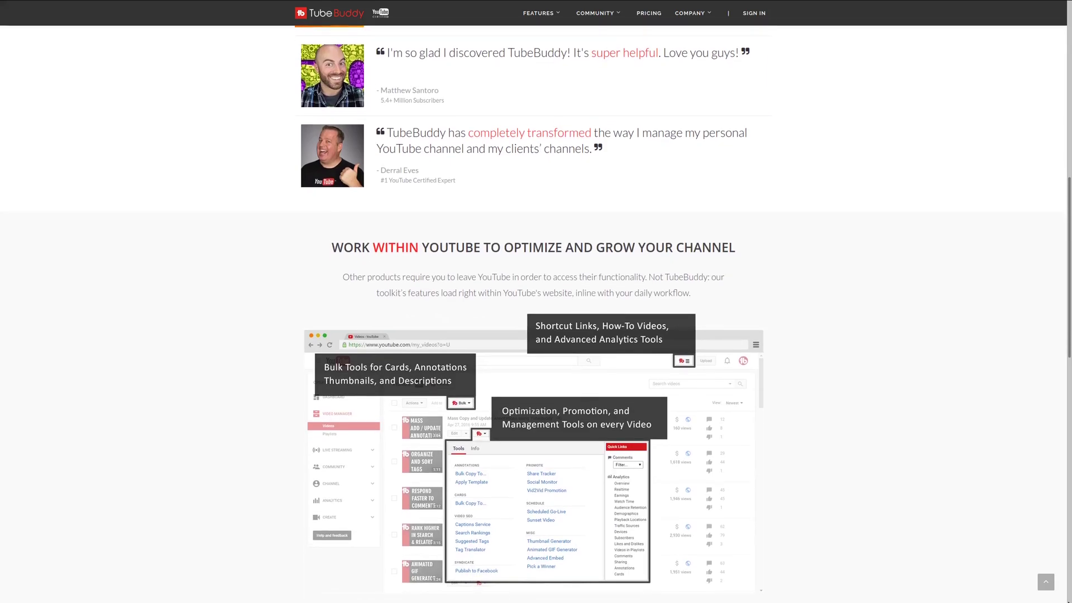
scroll(534, 312, "down", 1)
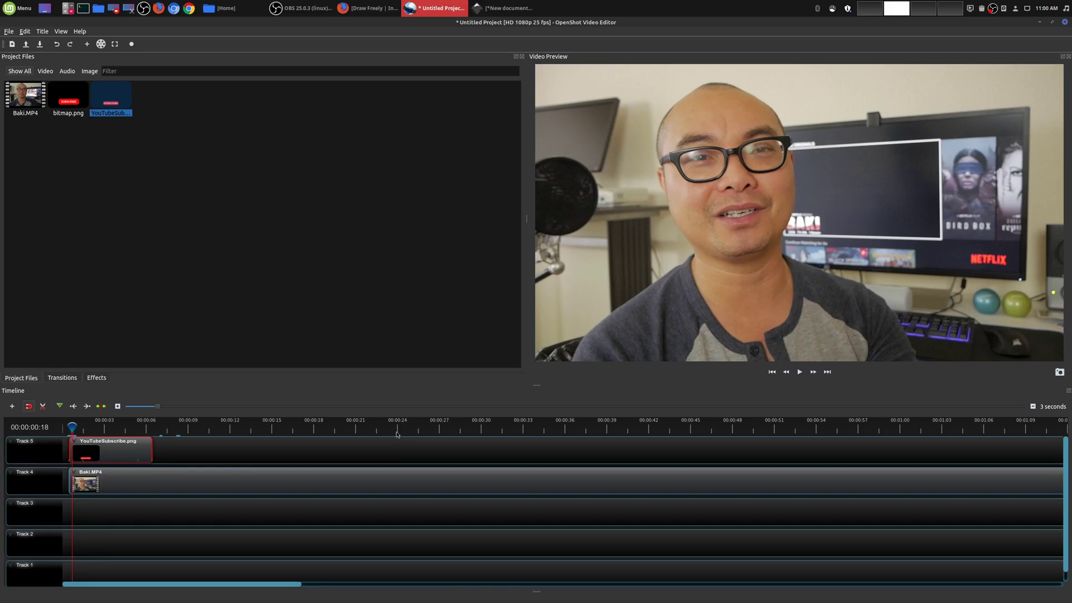
Step: Set the SUBSCRIBE clip to No Animation, clearing its entrance and exit effects
right_click(77, 441)
mouse_move(140, 468)
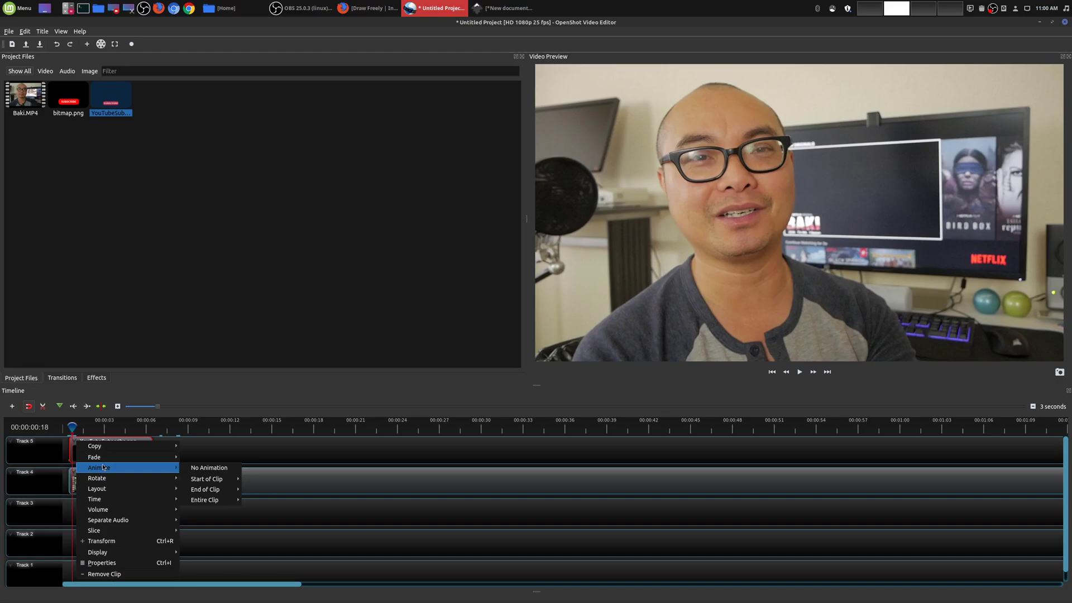
left_click(201, 470)
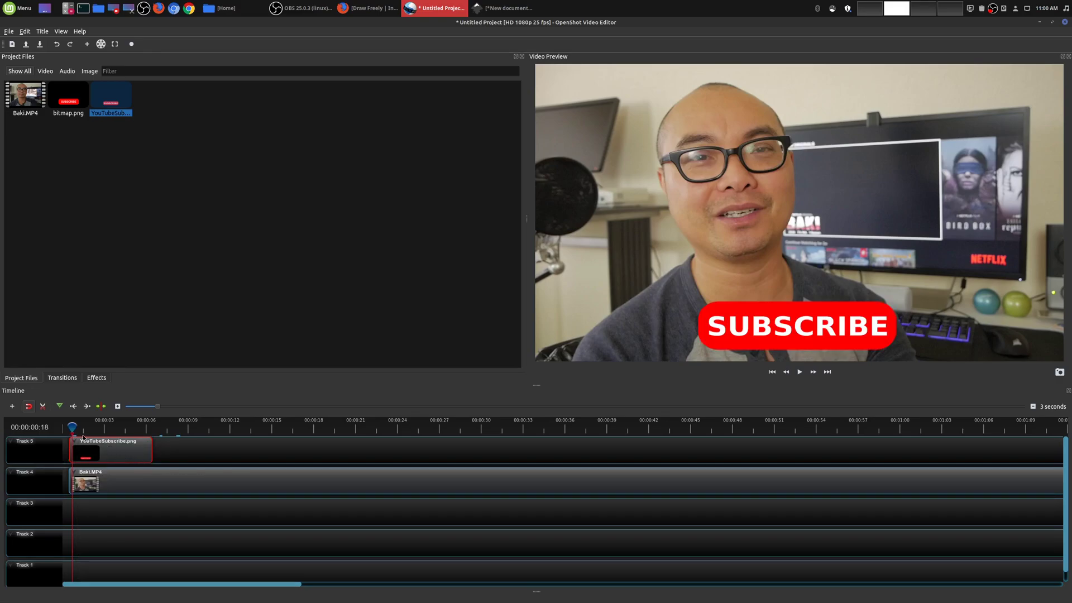
Step: Scrub the playhead and step between markers to confirm the button stays fixed
left_click_drag(73, 428, 103, 428)
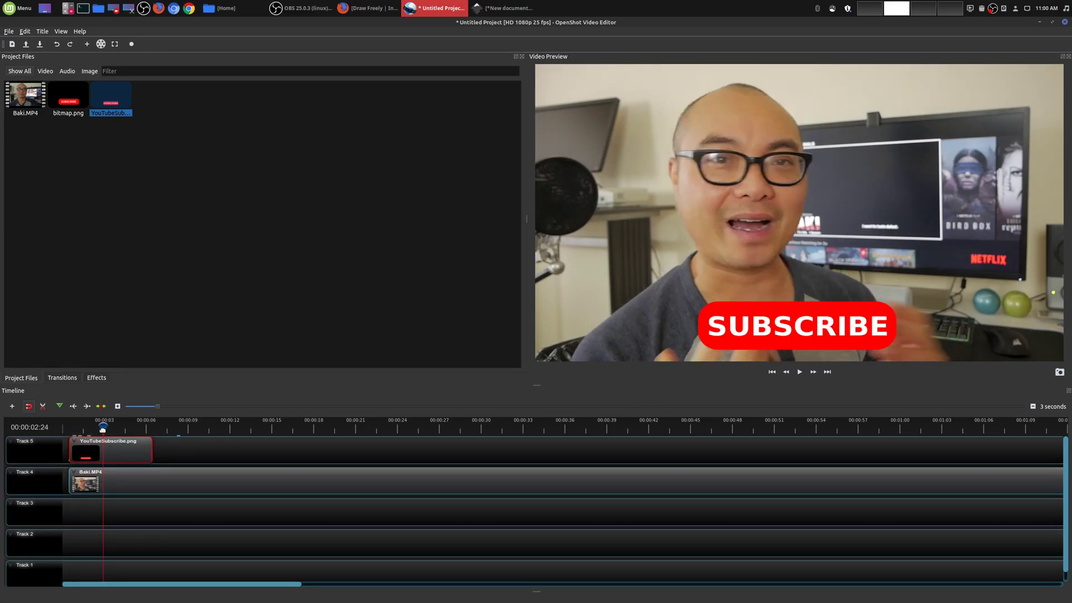
left_click(74, 408)
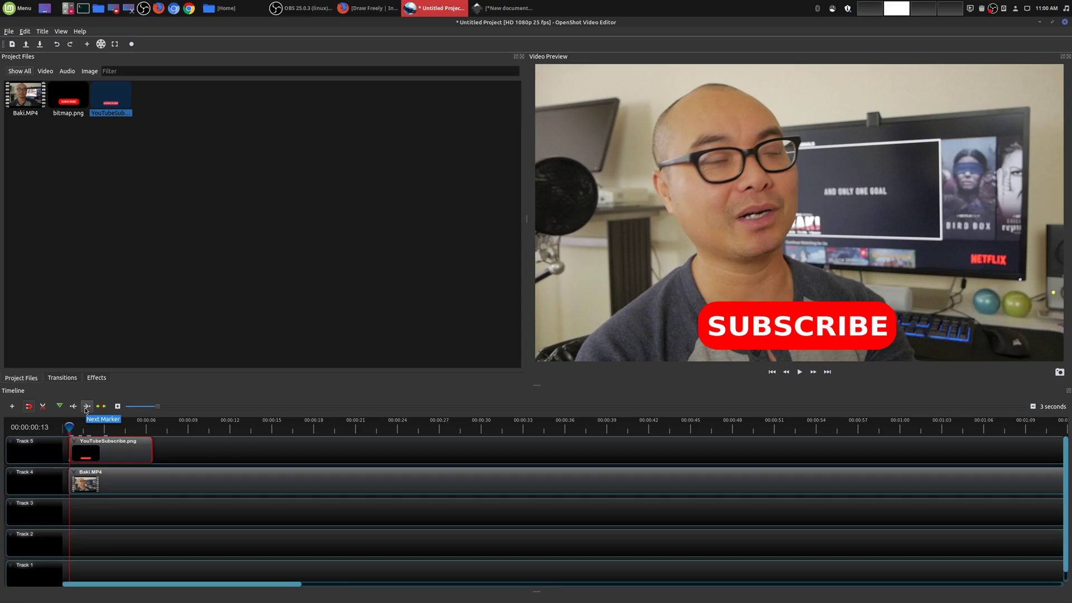
left_click(87, 406)
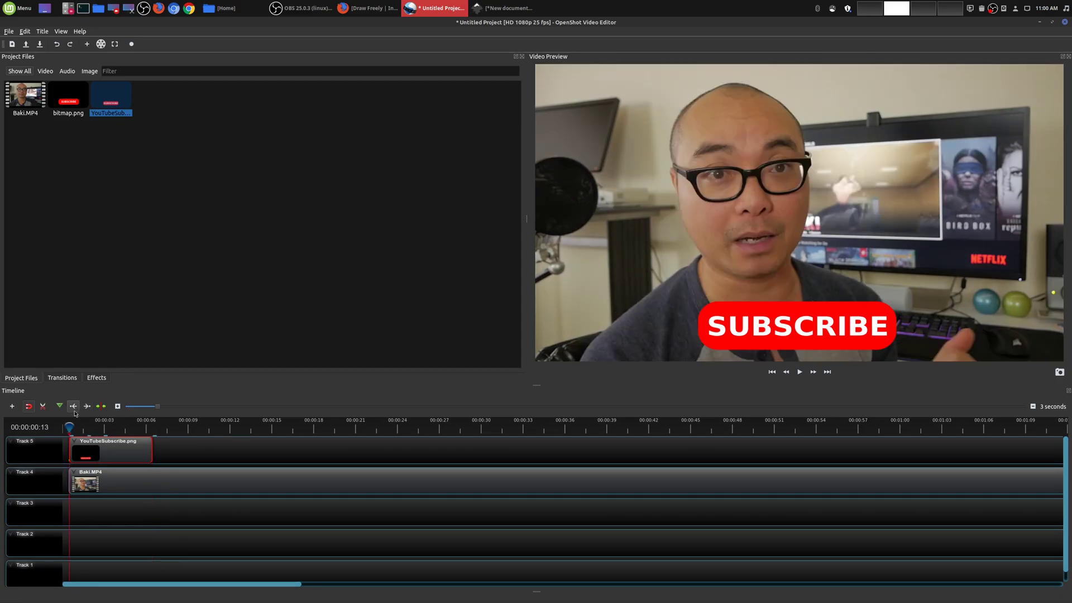
left_click(75, 412)
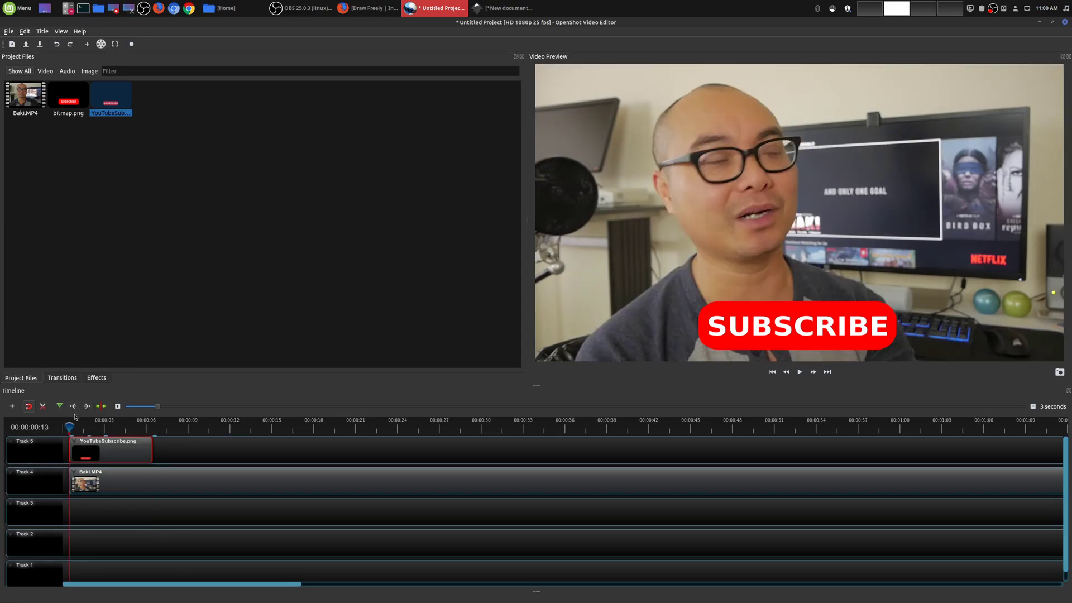
Step: Transform the SUBSCRIBE button, scaling it smaller and dragging it below the frame's bottom edge
right_click(75, 443)
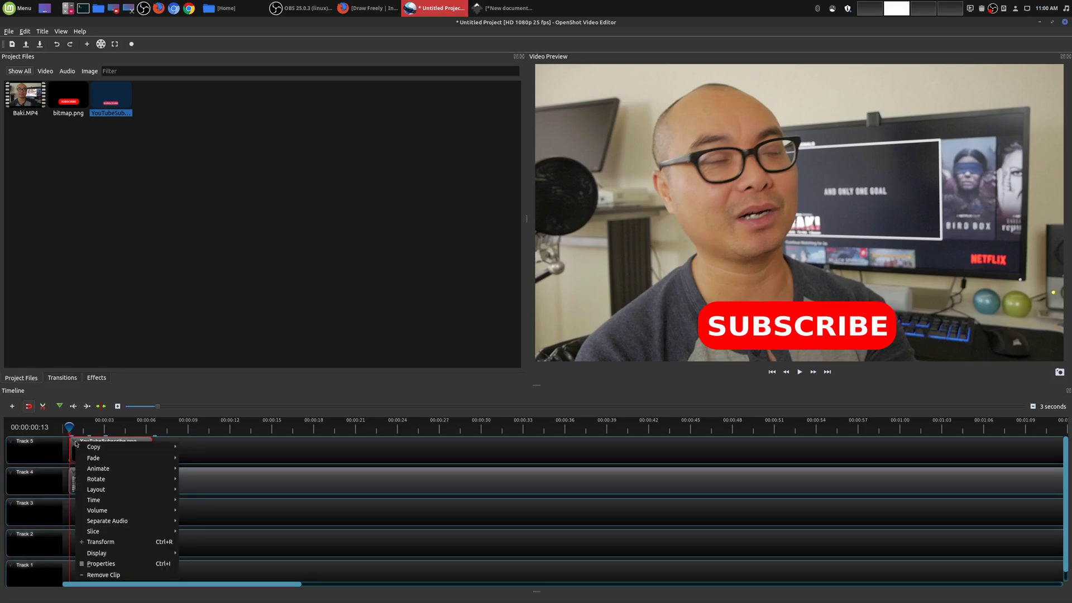
left_click(101, 541)
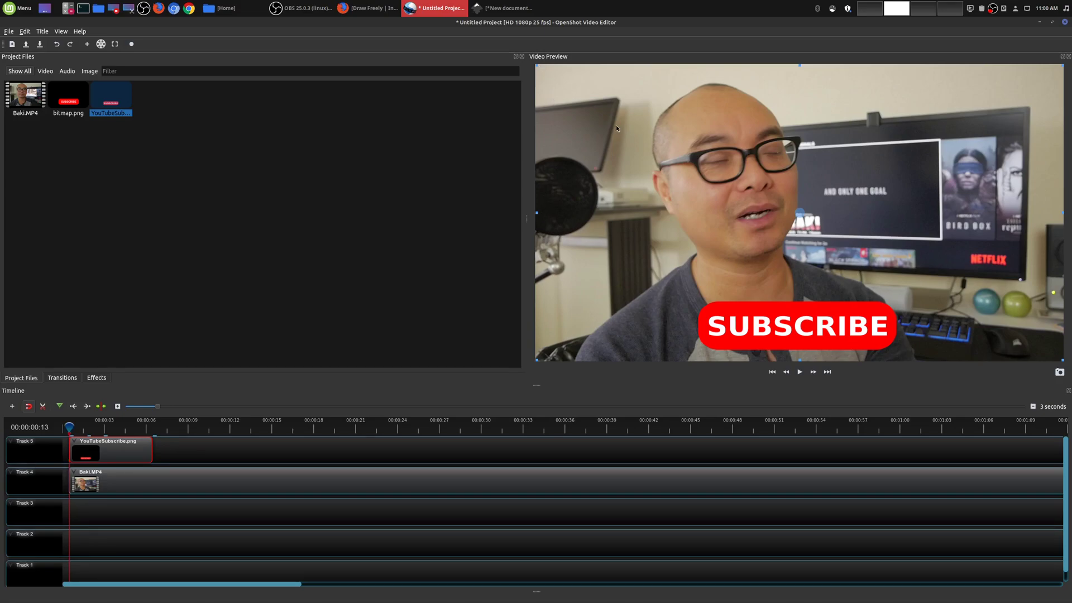
left_click_drag(537, 66, 639, 134)
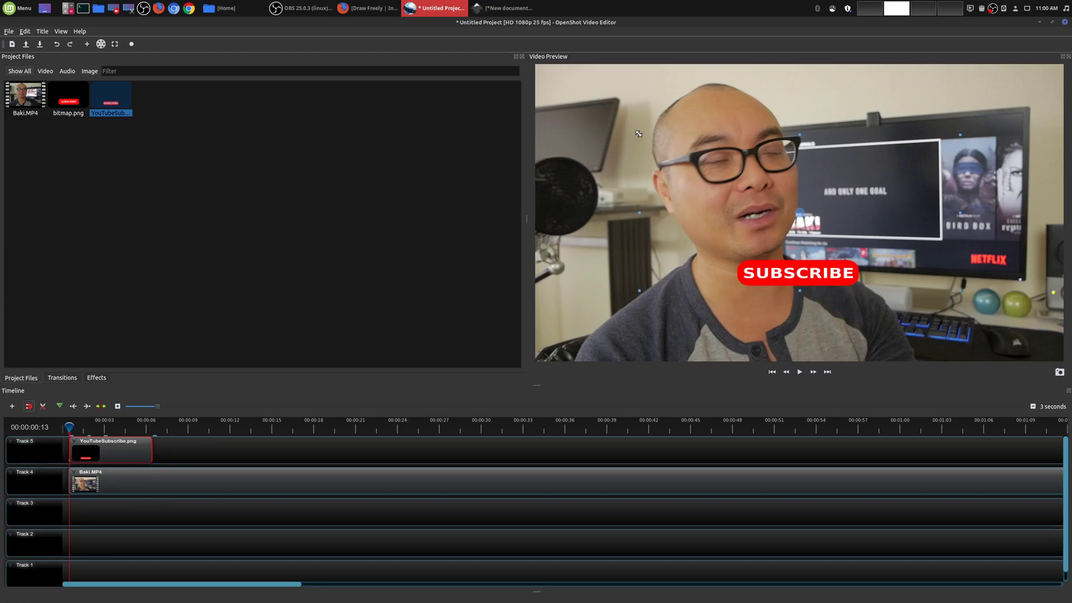
left_click_drag(803, 213, 802, 357)
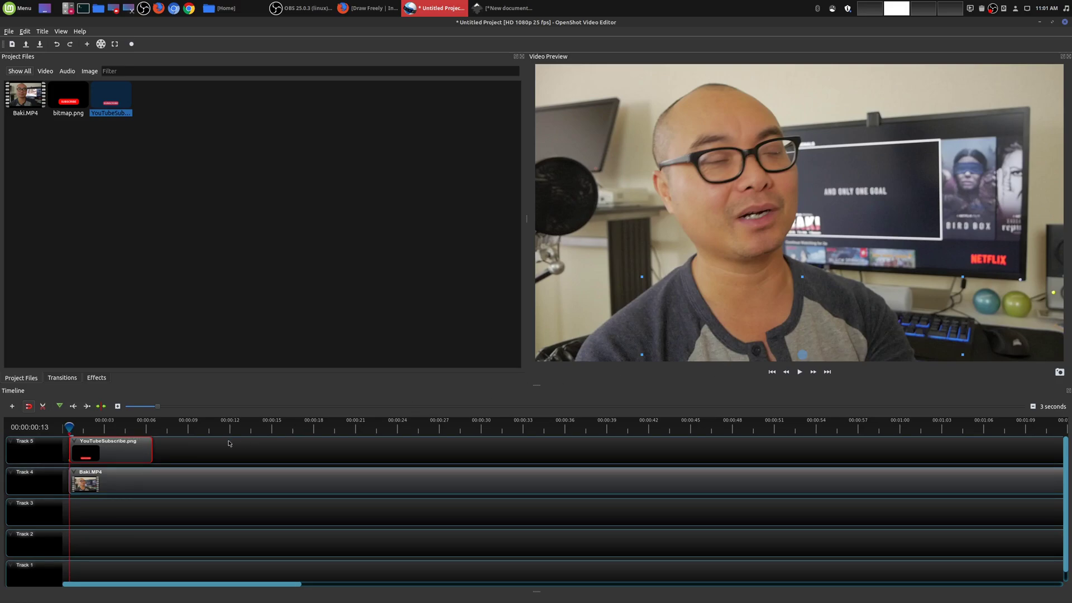
left_click_drag(106, 428, 110, 428)
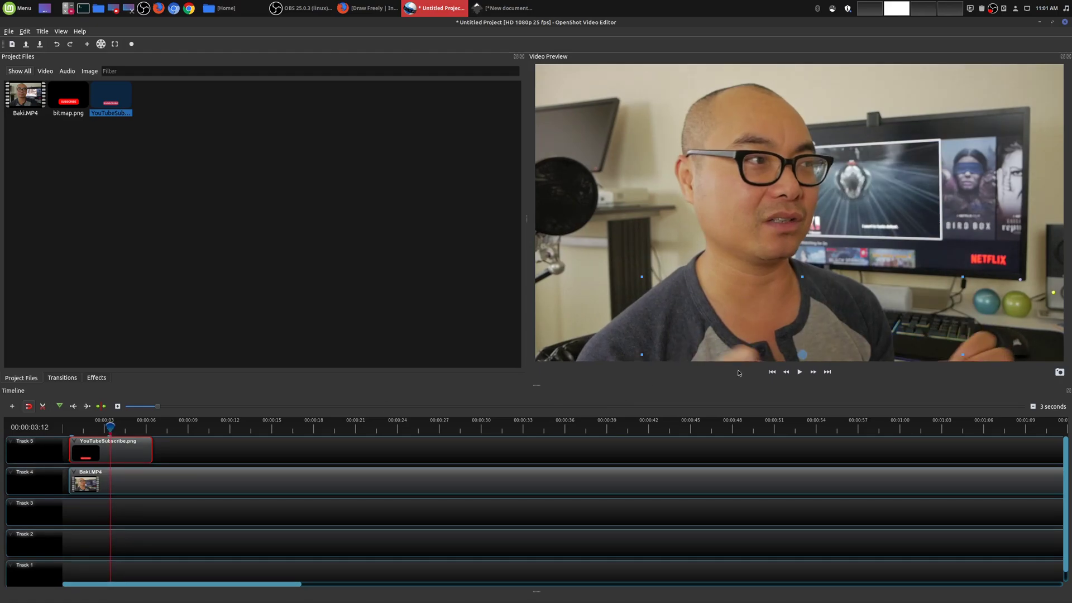
Step: Keyframe the button rising into the lower frame at 3 seconds and off the right edge at the clip end
left_click_drag(802, 355, 801, 282)
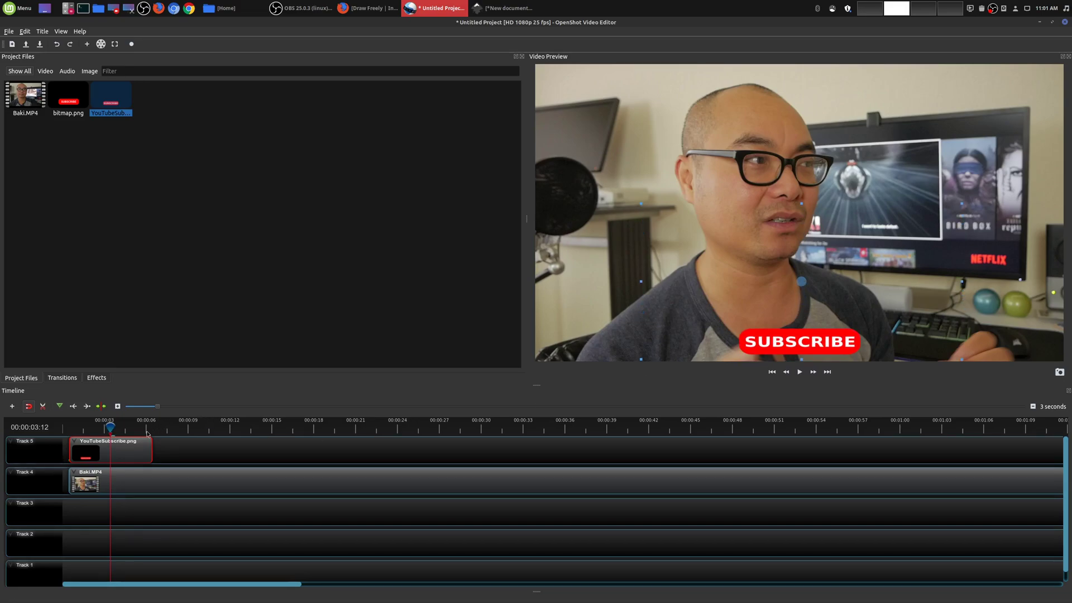
left_click(87, 407)
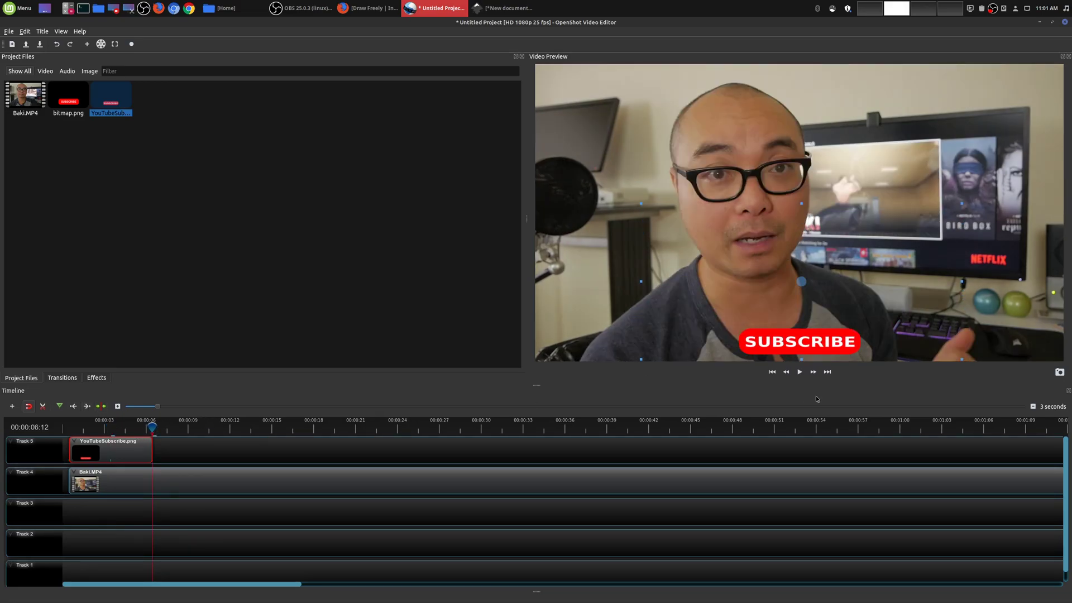
left_click_drag(802, 282, 1068, 328)
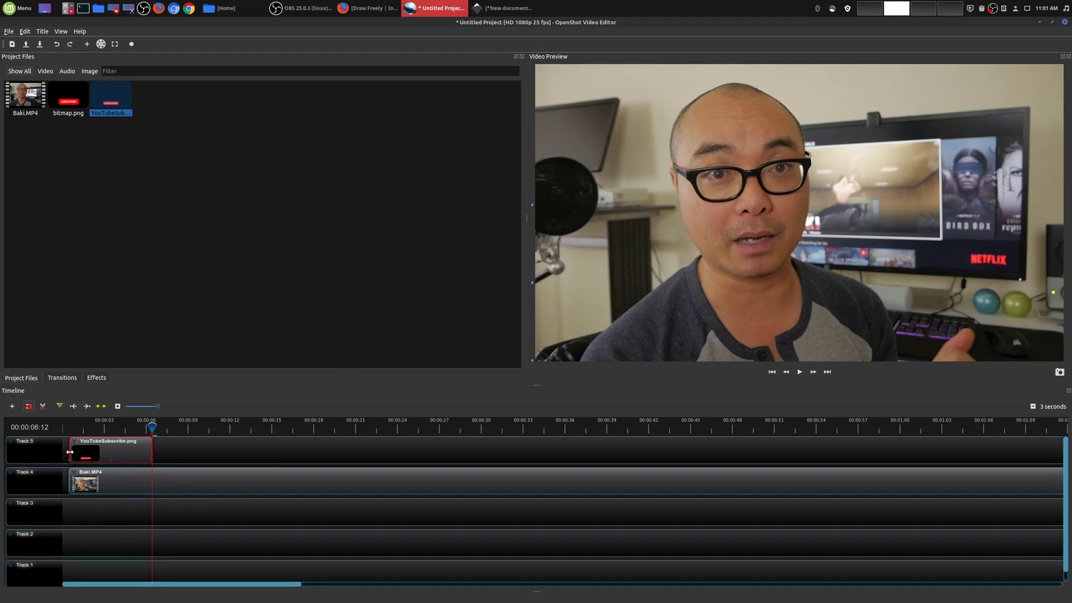
Step: Play the video from the start to preview the animation, then reselect the SUBSCRIBE clip
left_click(66, 428)
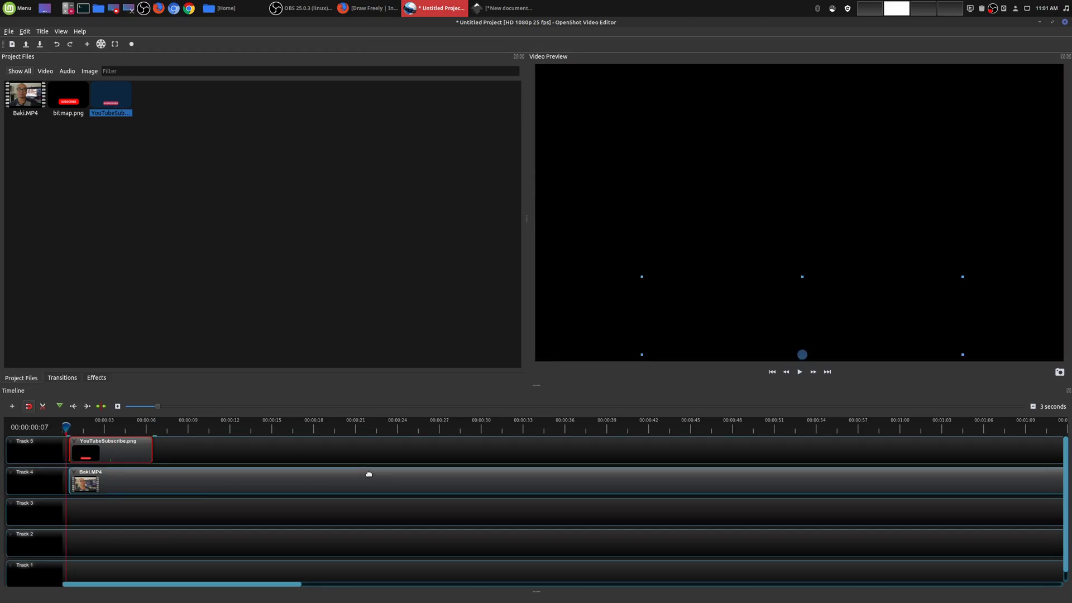
left_click(277, 470)
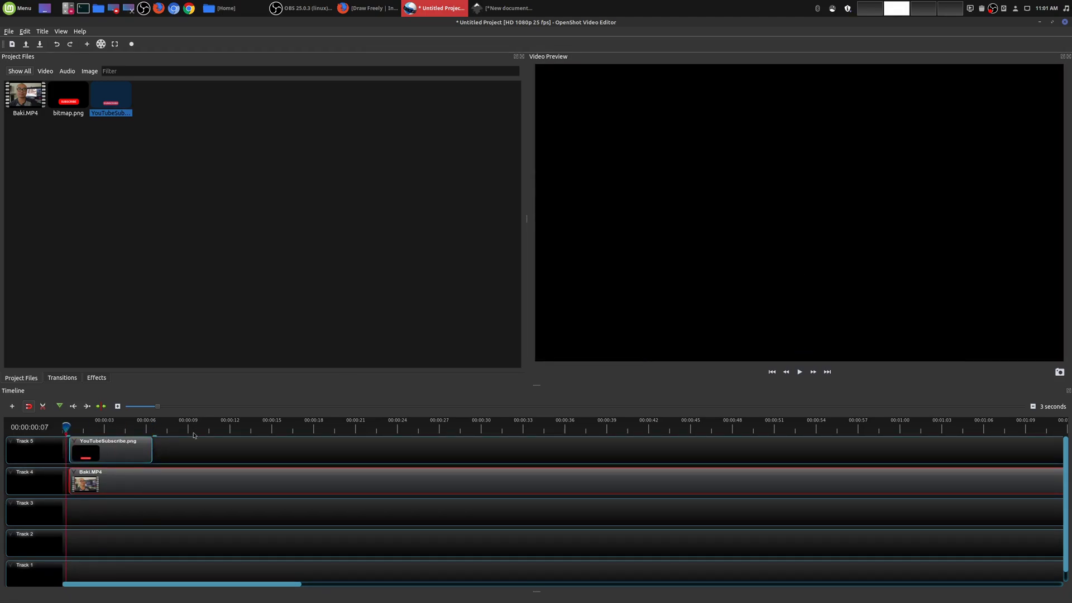
key("space")
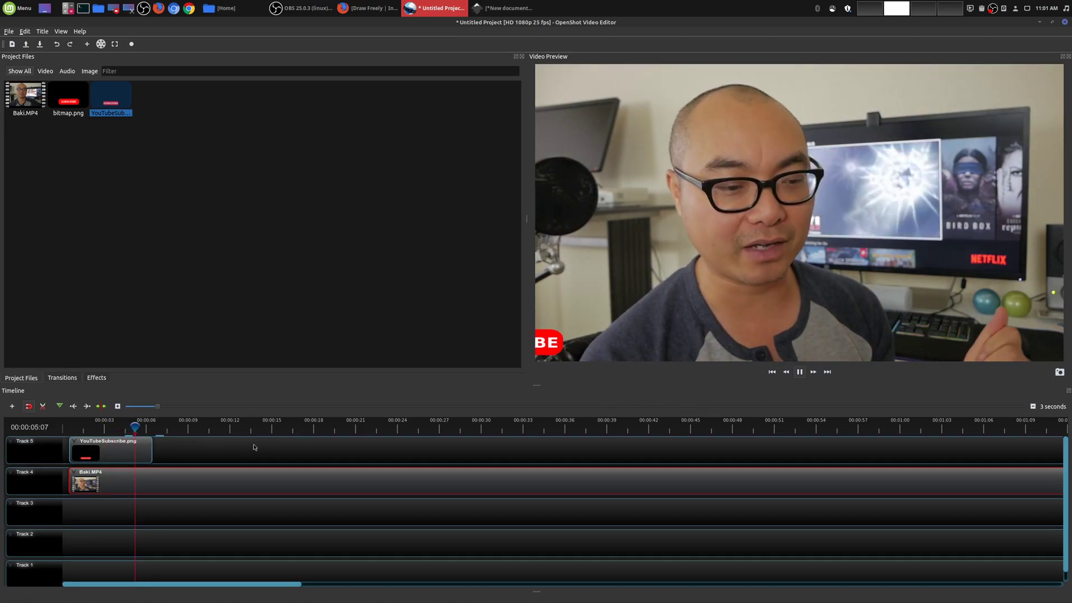
key("space")
left_click(124, 455)
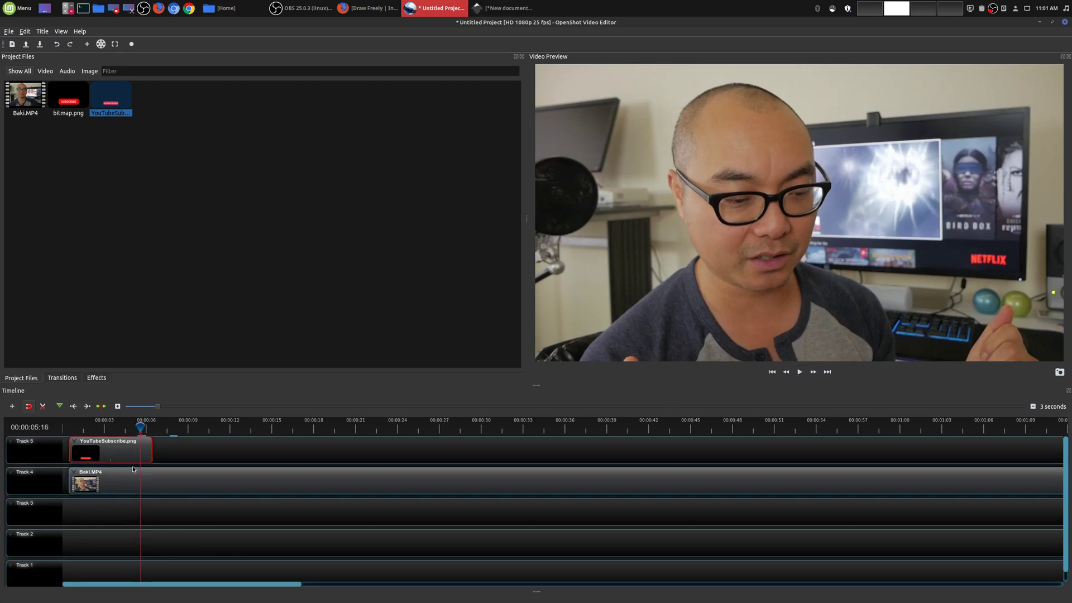
Step: Zoom the timeline to 1 second and check the button at 00:00:03:12 and 00:00:01:13
scroll(128, 455, "up", 3)
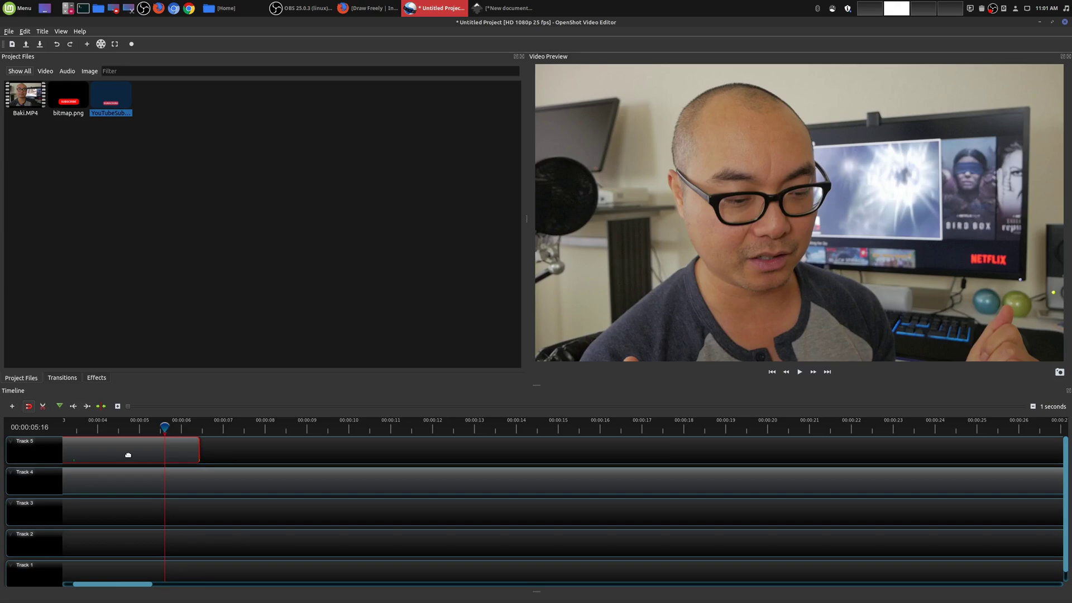
left_click_drag(112, 584, 102, 584)
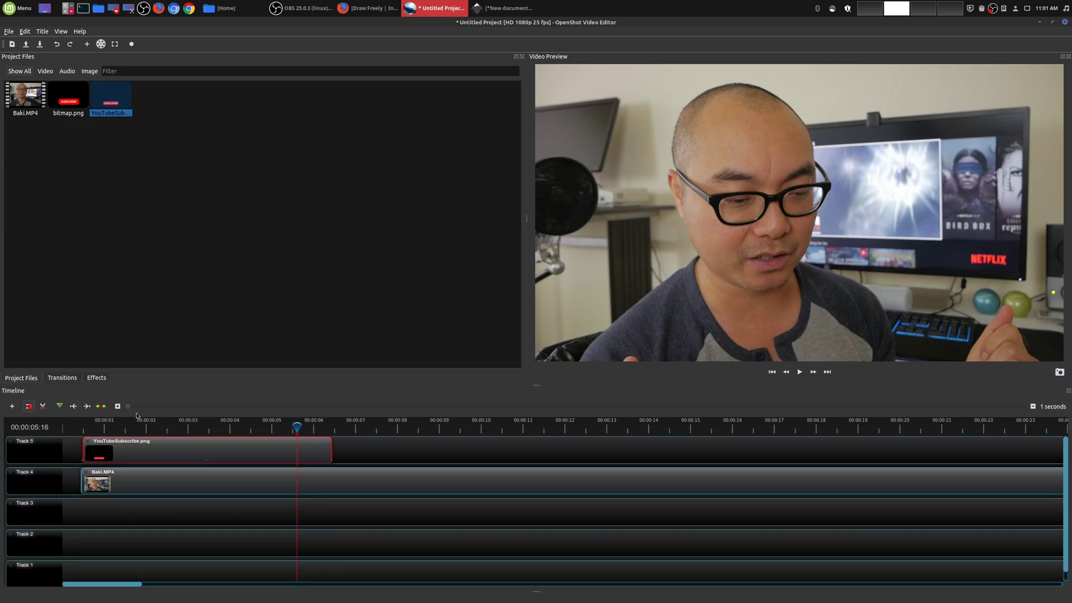
left_click(207, 463)
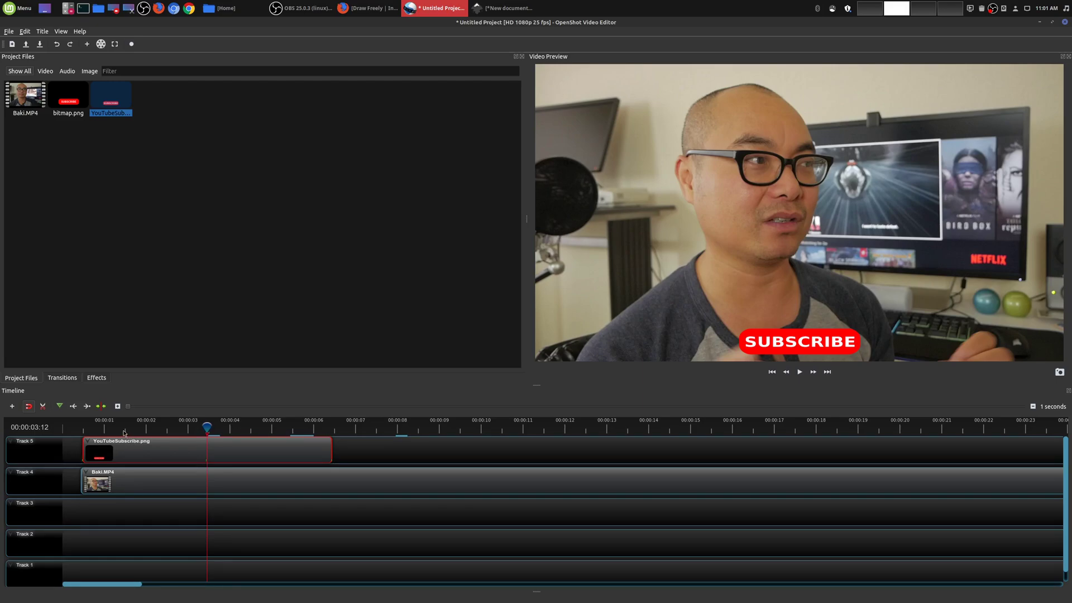
left_click_drag(207, 429, 124, 430)
Step: Show the properties of the YouTubeSubscribe.png clip on Track 5, listing its keyframed Location X and Y
right_click(126, 452)
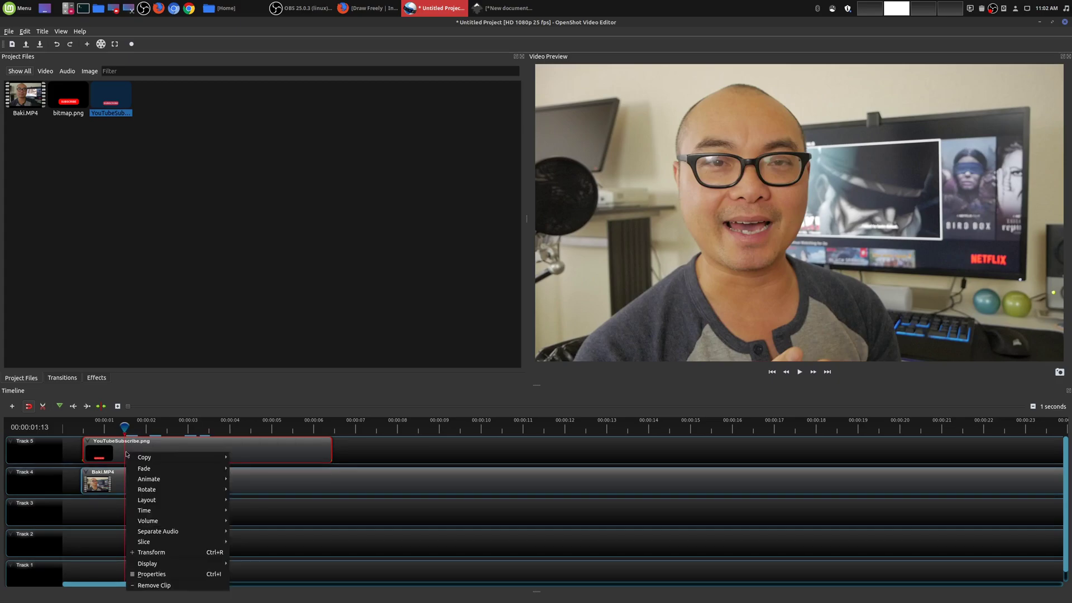
left_click(139, 568)
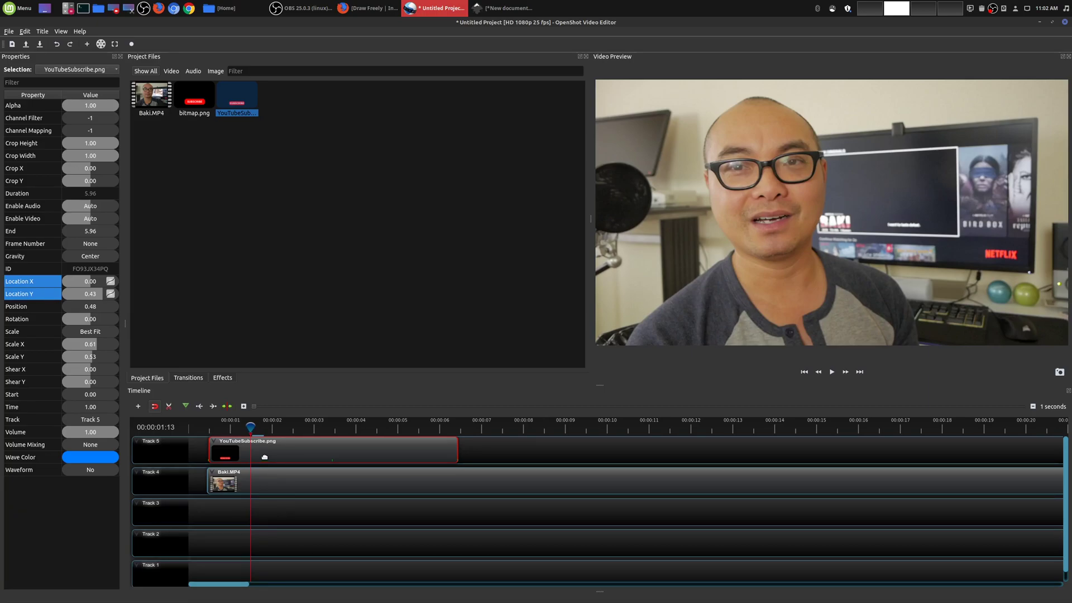
Step: Remove the Location X and Location Y keyframes at 00:00:01:13
right_click(111, 295)
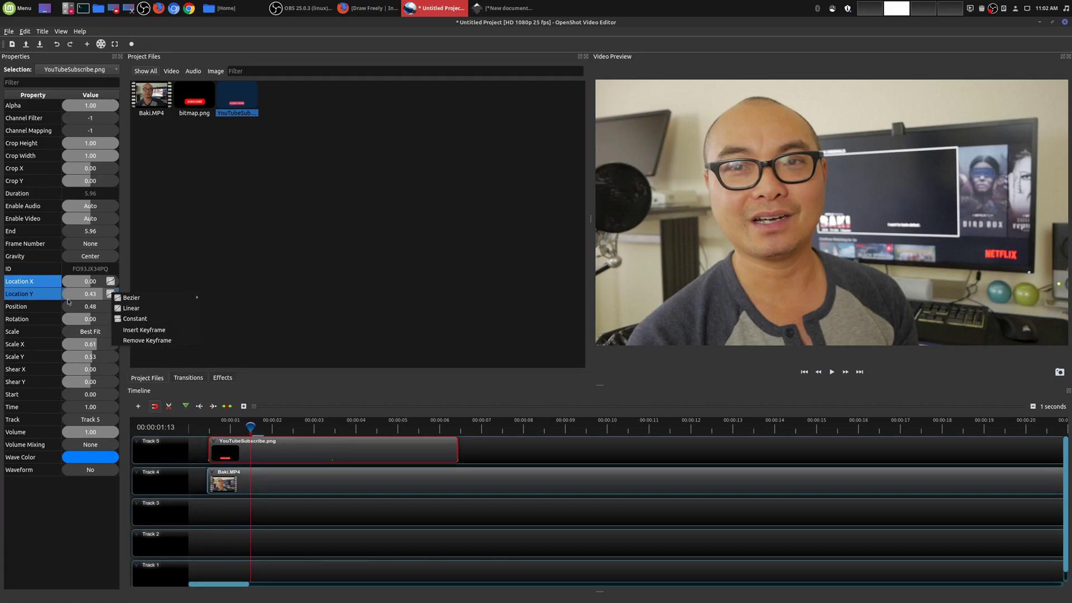
left_click(318, 451)
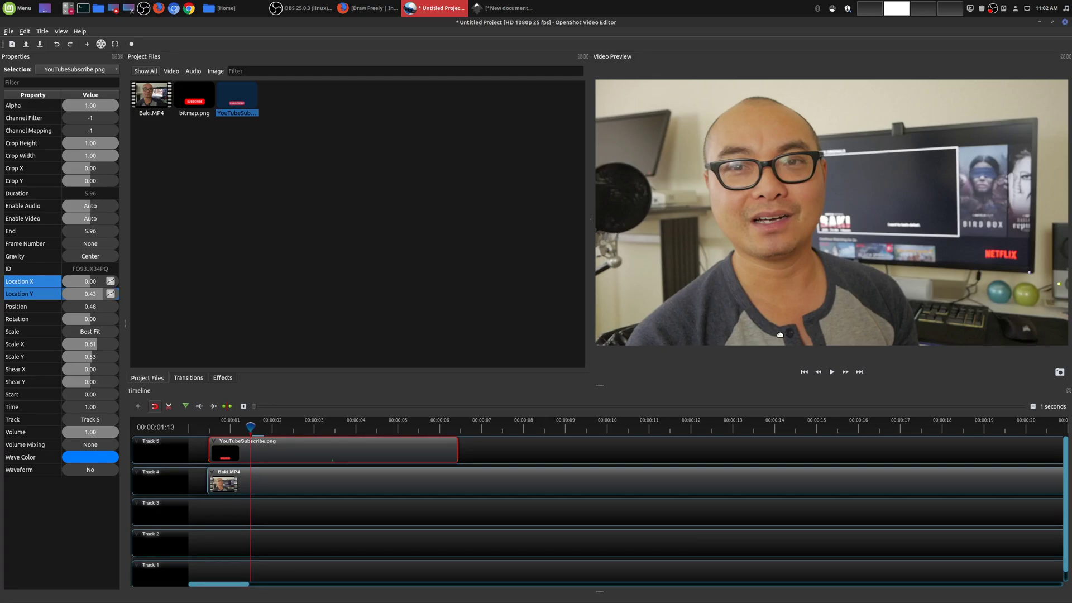
right_click(103, 284)
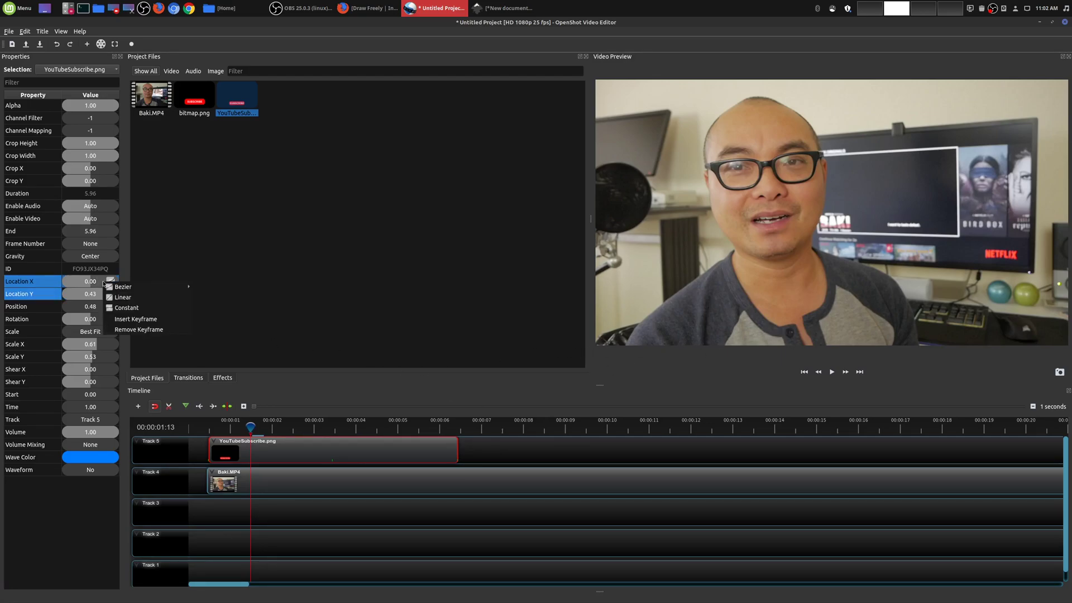
left_click(136, 330)
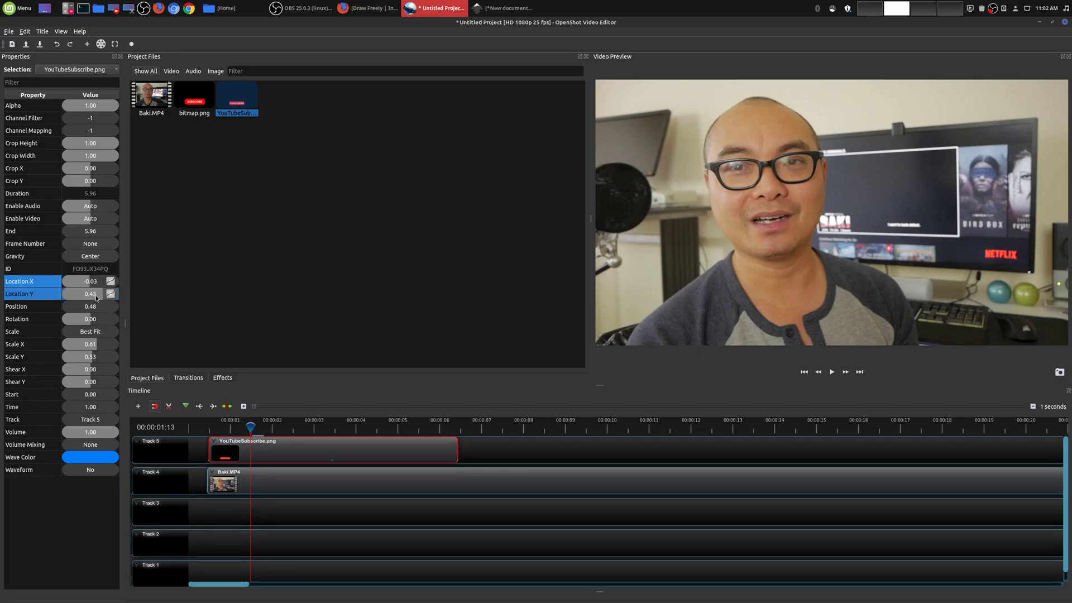
right_click(96, 297)
left_click(135, 346)
Step: Scrub the playhead over the first second to check the motion, ending on the first keyframe
left_click_drag(262, 436, 209, 427)
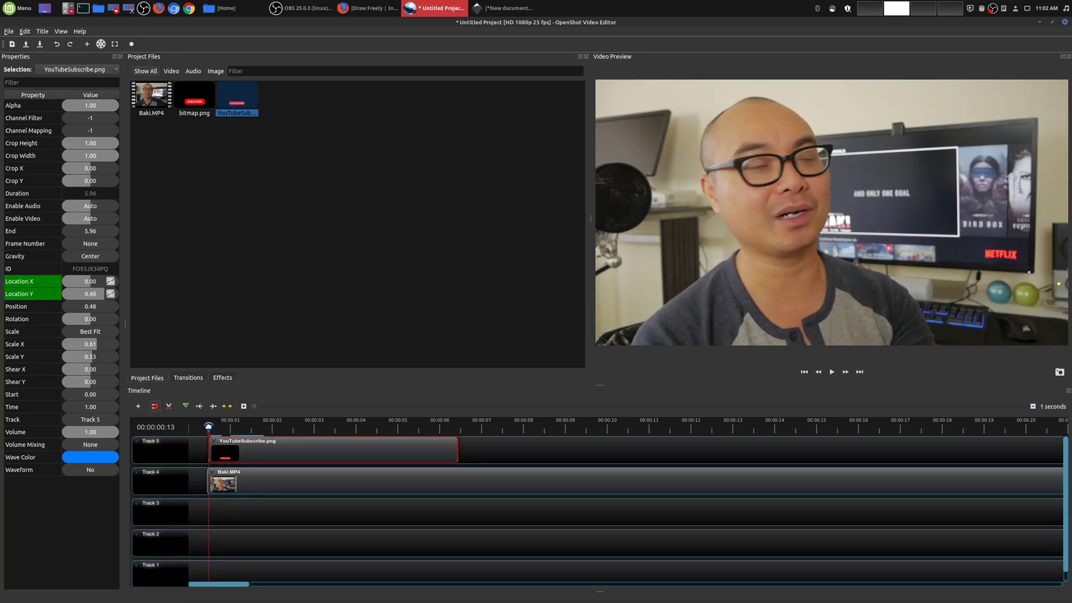
left_click(234, 428)
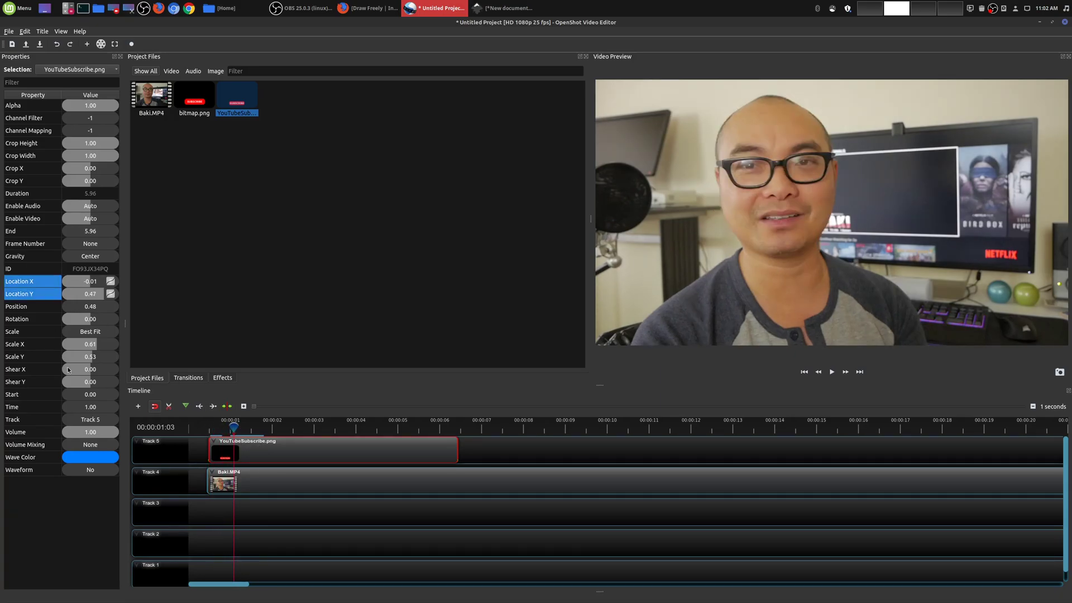
left_click_drag(236, 431, 209, 427)
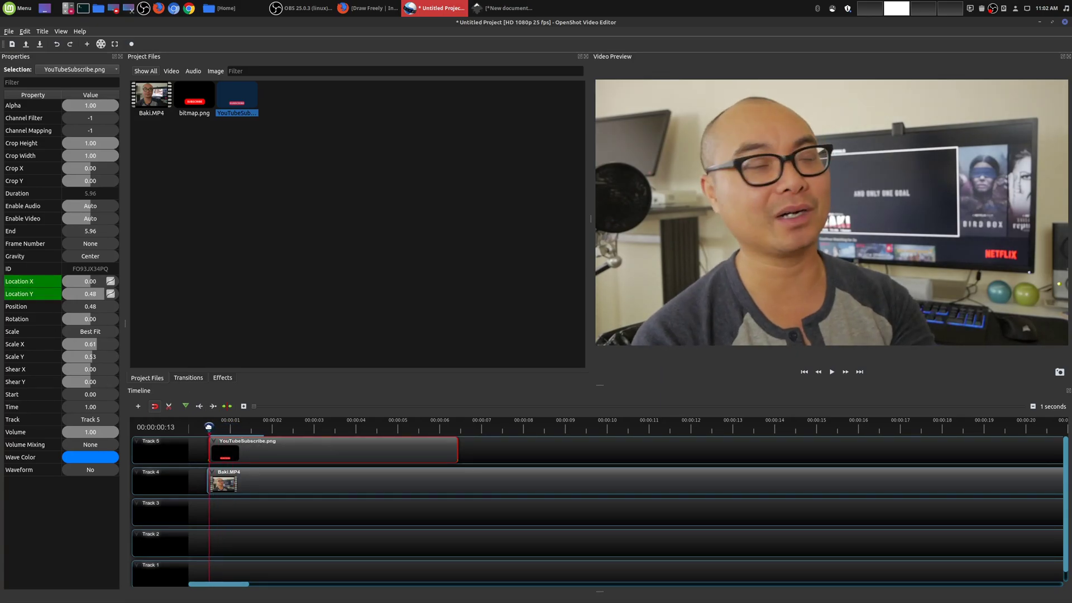